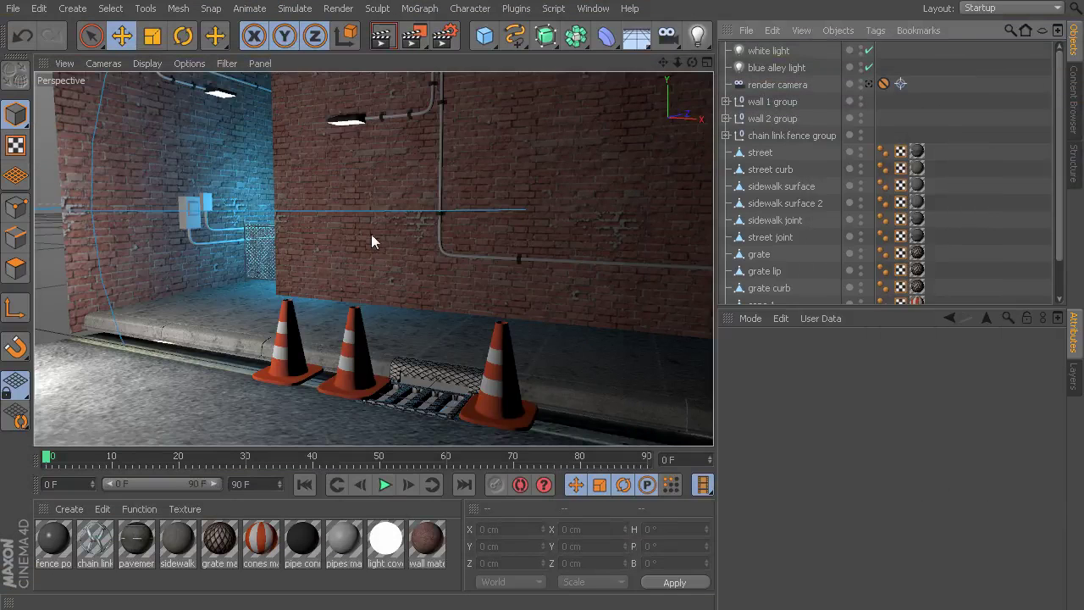
- Orbit around the alley and select the chain-link fence plane to show its properties
{"action": "left_click_drag", "start_coordinate": [368, 243], "coordinate": [383, 276], "text": "alt"}
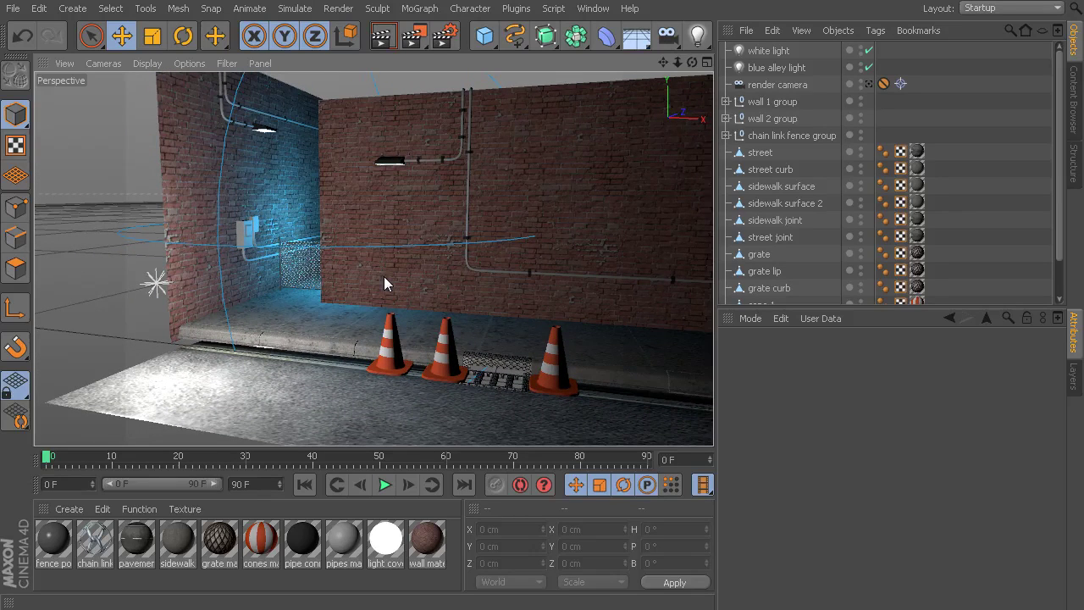
{"action": "left_click", "coordinate": [307, 278]}
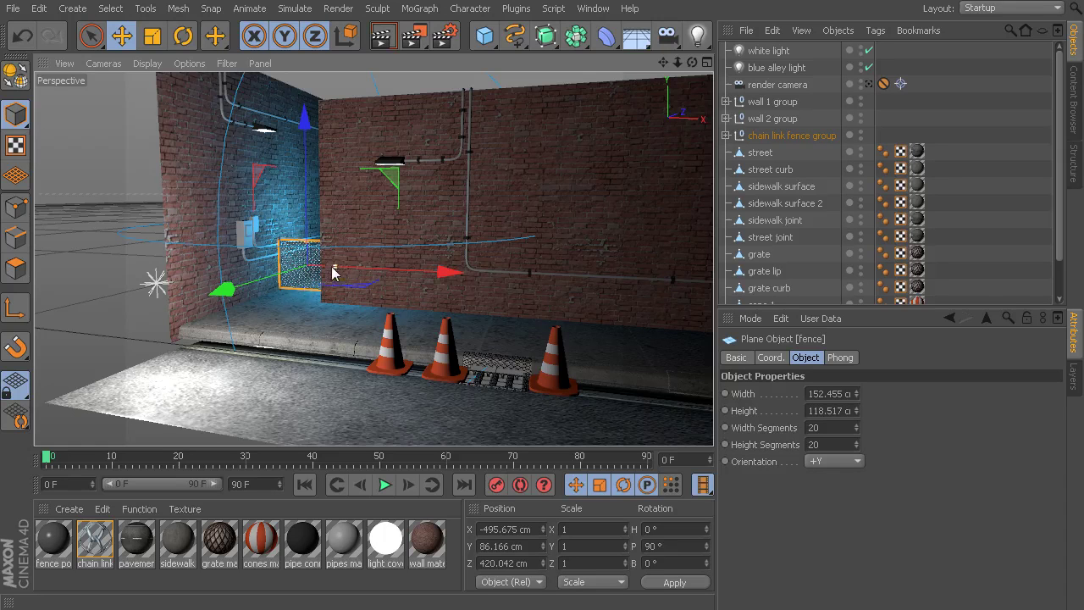
- Frame the fence plane and orbit around it, undoing a trial Z move so it stays put
{"action": "key", "text": "o"}
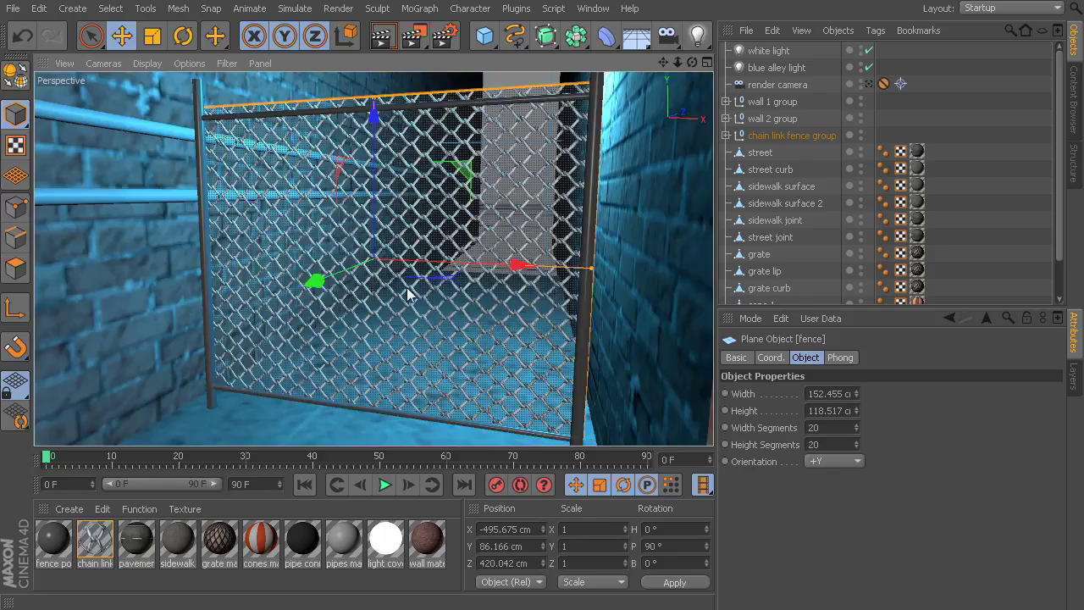
{"action": "left_click_drag", "start_coordinate": [404, 291], "coordinate": [436, 357], "text": "alt"}
{"action": "left_click_drag", "start_coordinate": [338, 333], "coordinate": [260, 385]}
{"action": "left_click_drag", "start_coordinate": [356, 310], "coordinate": [453, 152], "text": "alt"}
{"action": "key", "text": "ctrl+z"}
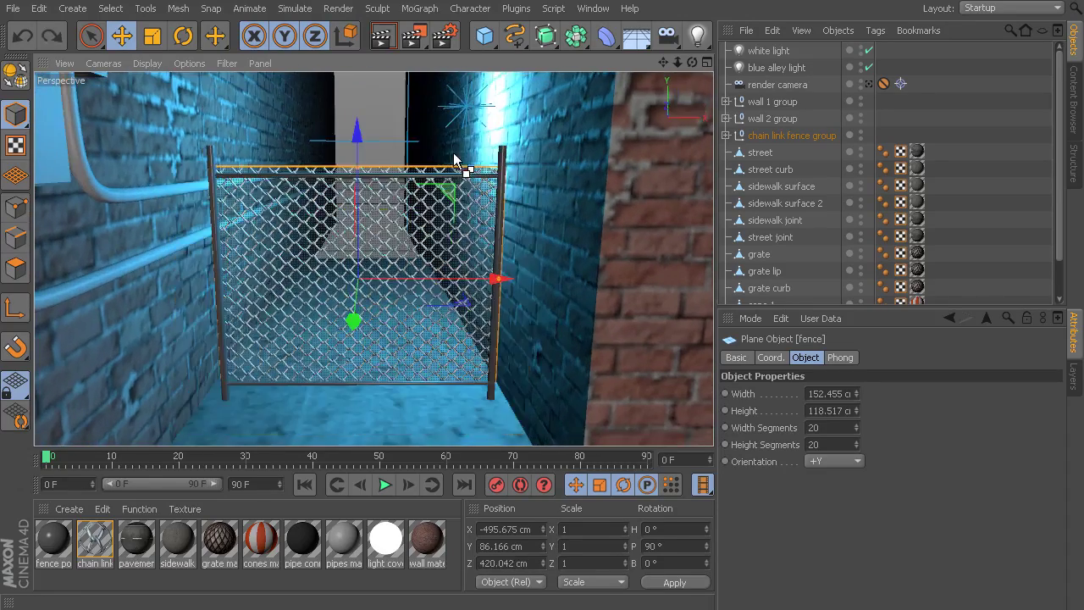
{"action": "mouse_move", "coordinate": [391, 280]}
{"action": "left_mouse_down", "text": "alt"}
{"action": "mouse_move", "coordinate": [375, 293]}
{"action": "mouse_move", "coordinate": [380, 259]}
{"action": "mouse_move", "coordinate": [394, 261]}
{"action": "mouse_move", "coordinate": [392, 294]}
{"action": "mouse_move", "coordinate": [392, 283]}
{"action": "left_mouse_up", "text": "alt"}
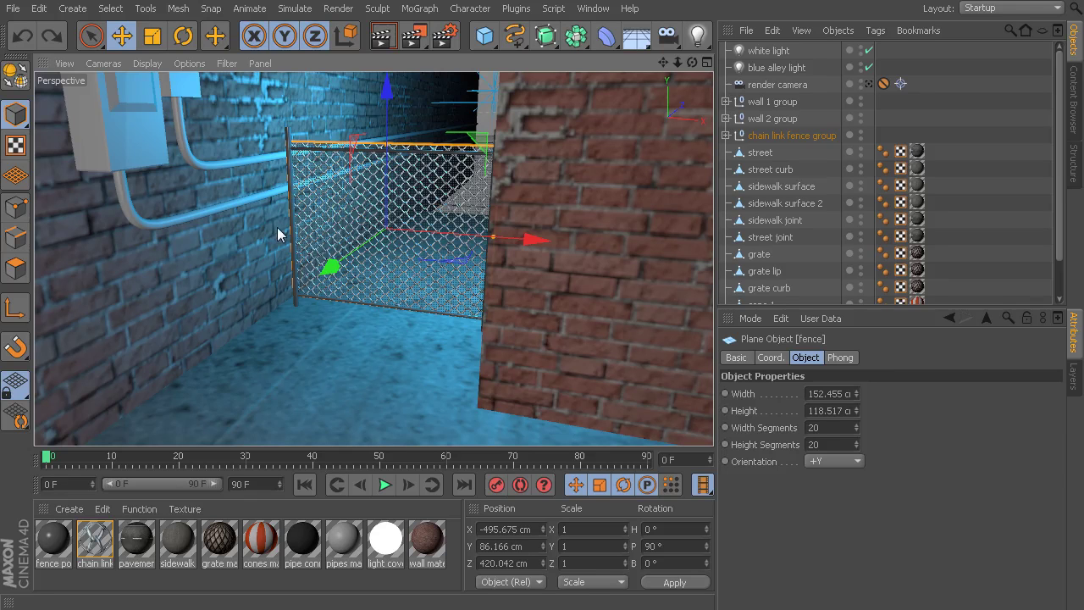
- Start an Interactive Render Region over the fence, raise its quality, and select blue alley light
{"action": "key", "text": "alt+r"}
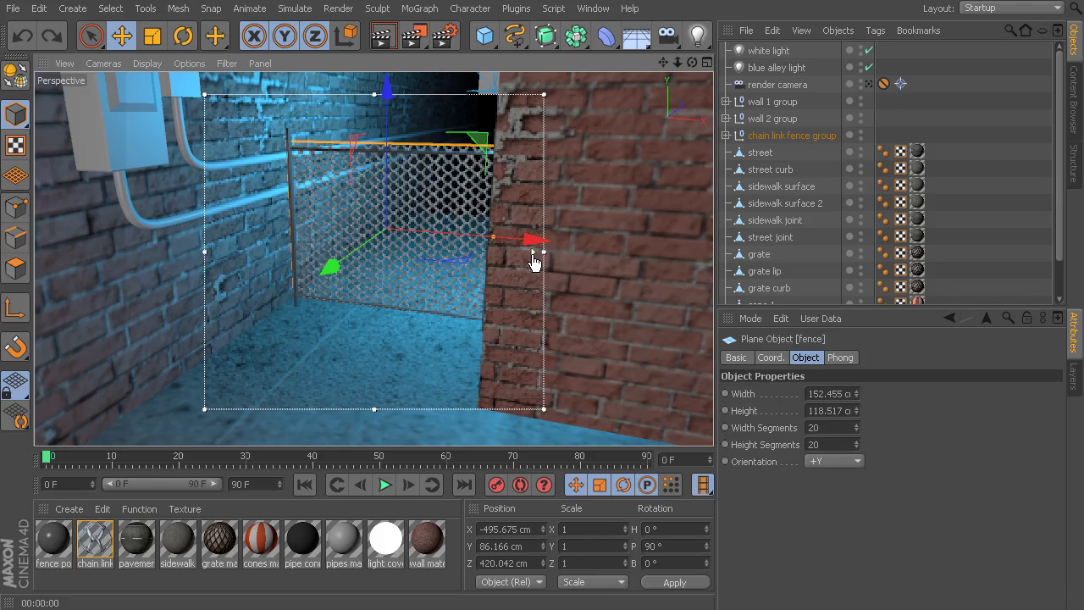
{"action": "left_click_drag", "start_coordinate": [547, 243], "coordinate": [536, 127]}
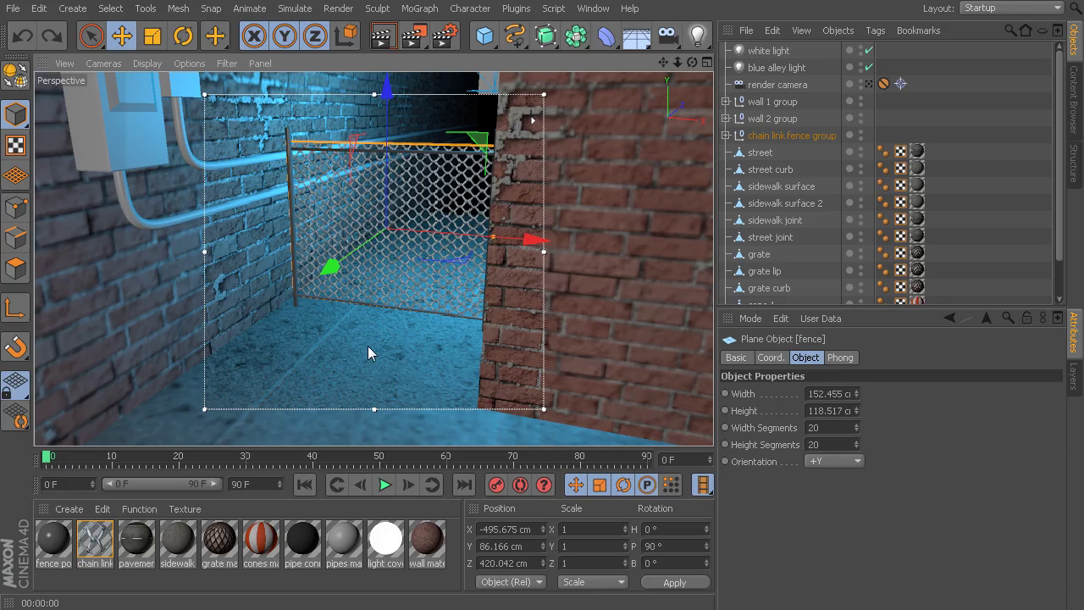
{"action": "left_click", "coordinate": [785, 70]}
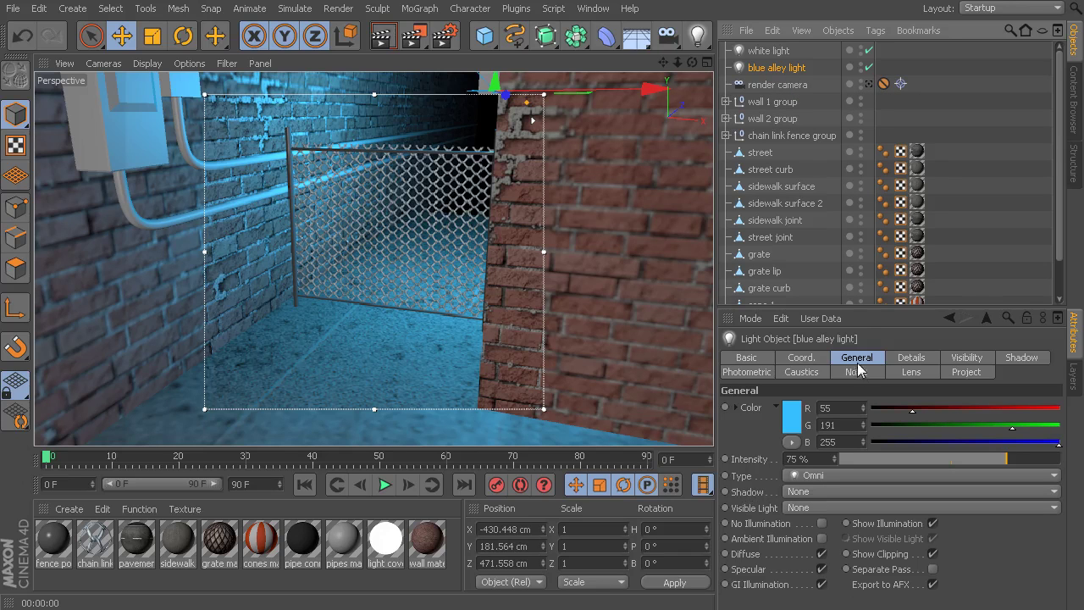
- Set the blue alley light's shadow type to Shadow Maps (Soft) in its Shadow tab
{"action": "left_click", "coordinate": [833, 491]}
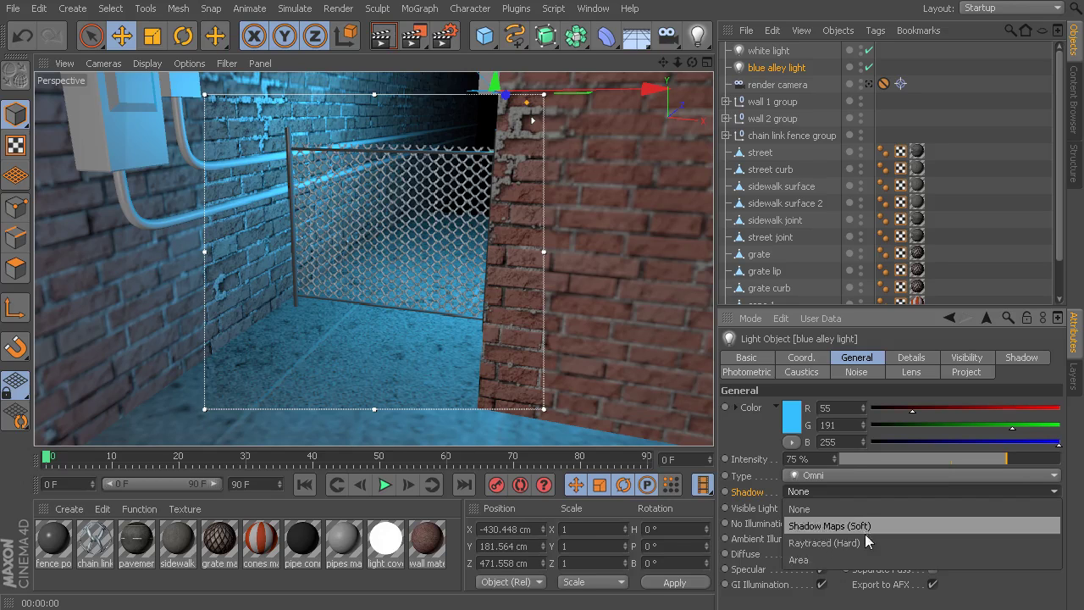
{"action": "left_click", "coordinate": [765, 497]}
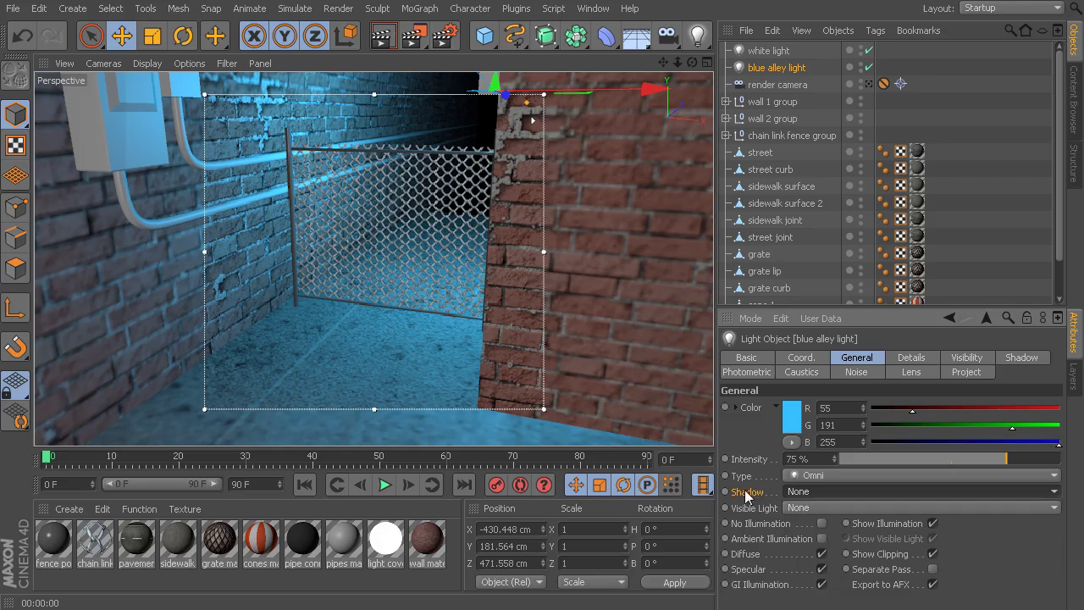
{"action": "left_click", "coordinate": [1016, 356]}
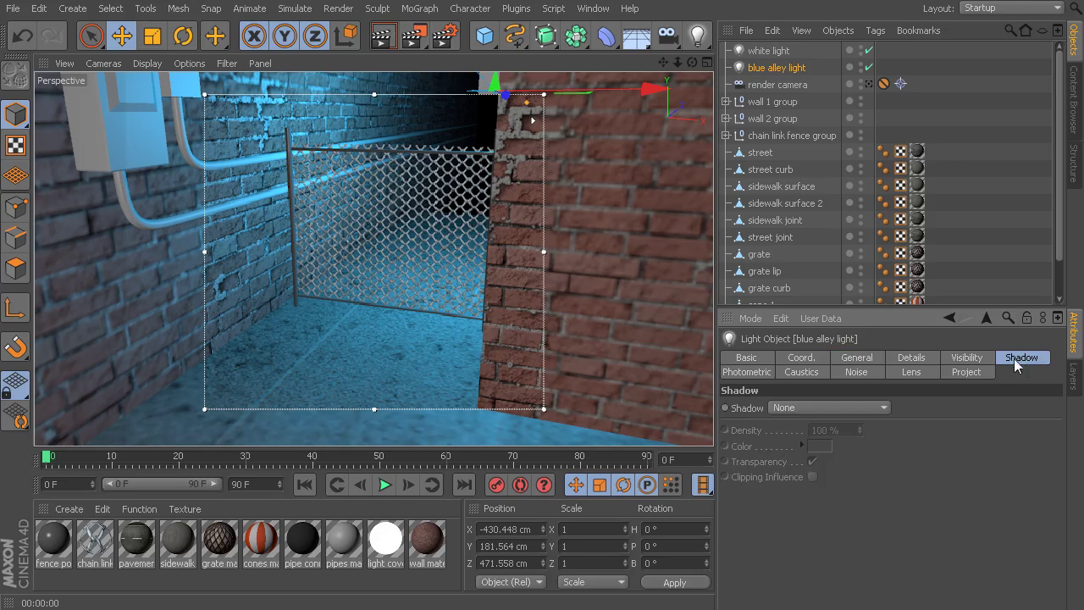
{"action": "left_click", "coordinate": [849, 409]}
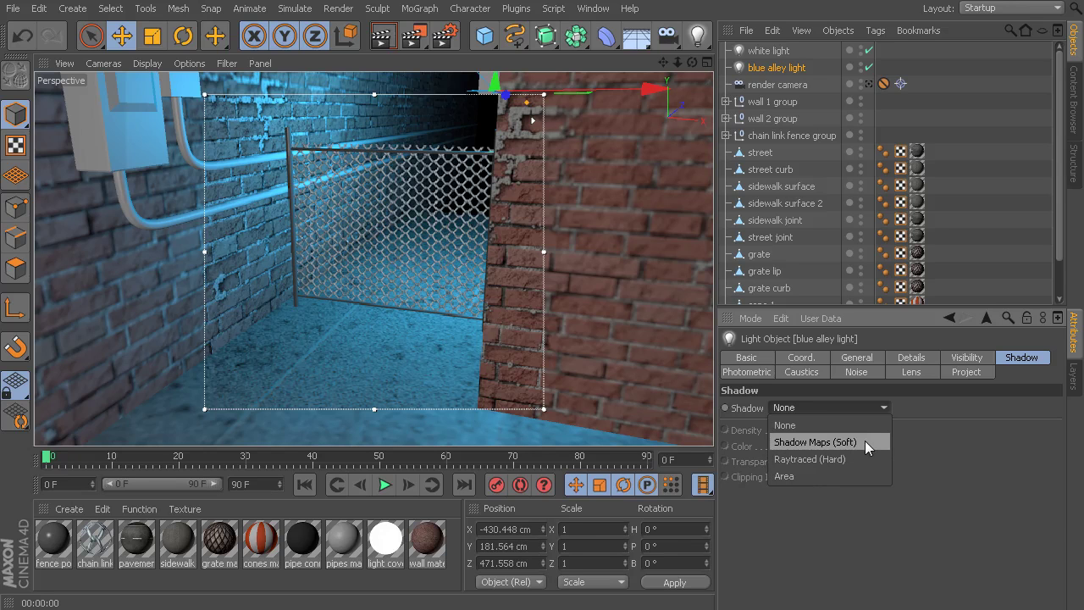
{"action": "left_click", "coordinate": [865, 441]}
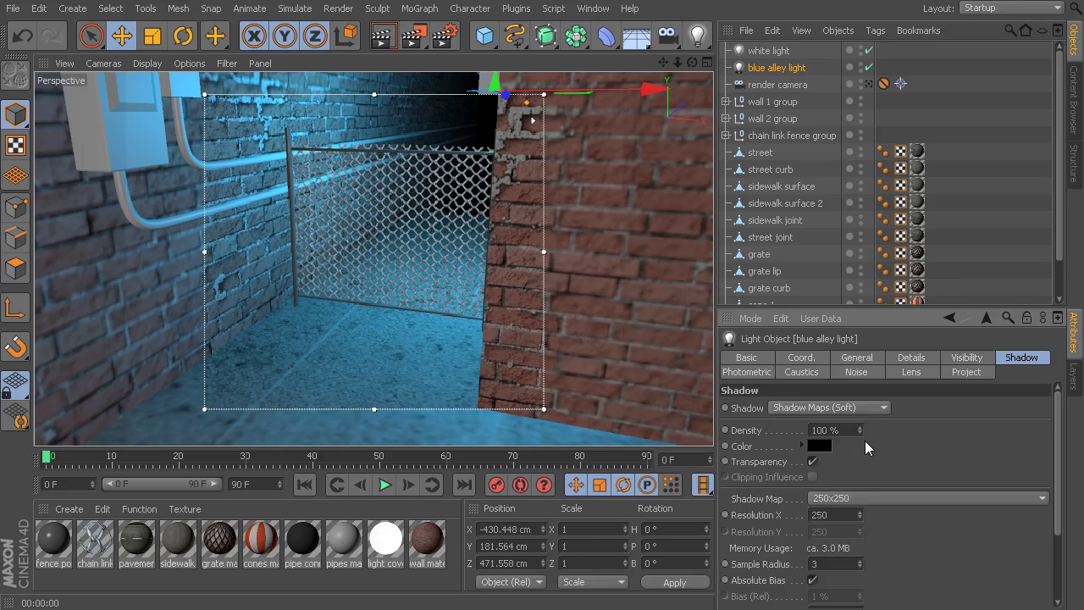
{"action": "left_click", "coordinate": [858, 360]}
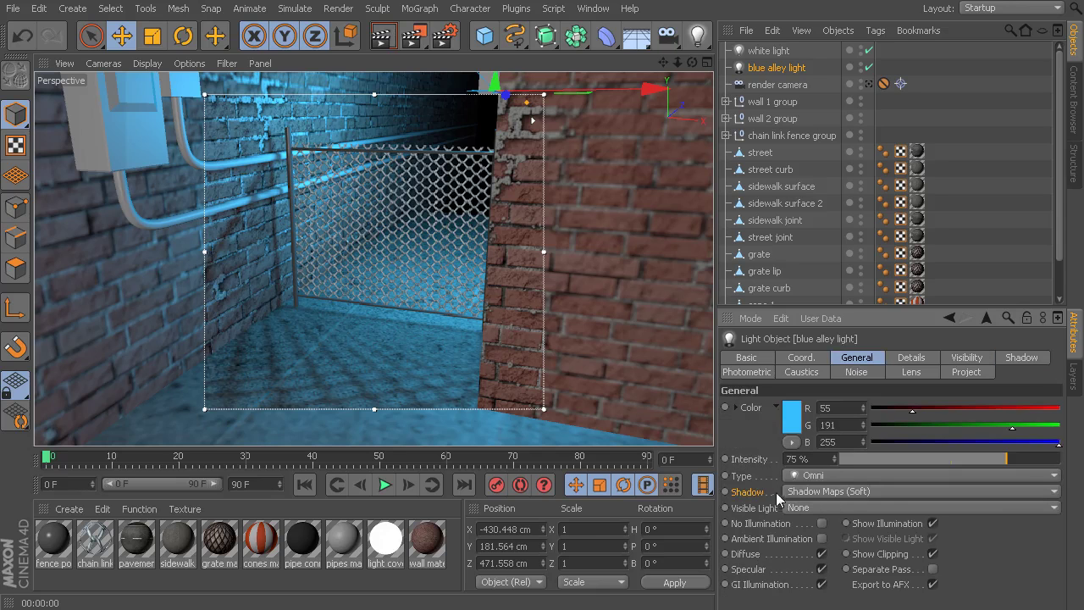
{"action": "left_click", "coordinate": [1017, 358]}
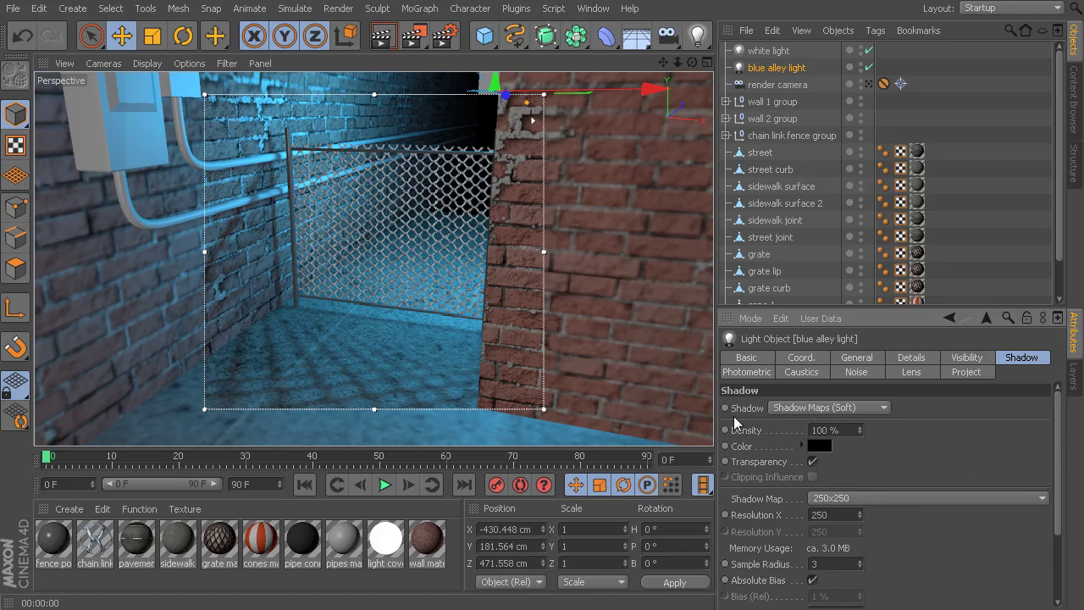
{"action": "left_click", "coordinate": [847, 407]}
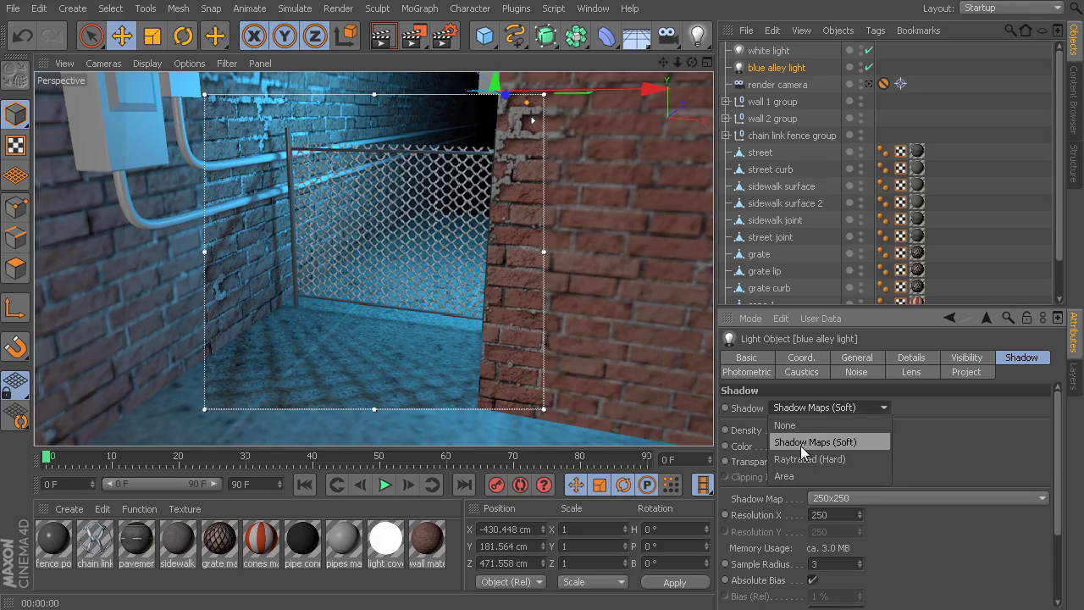
{"action": "left_click", "coordinate": [800, 444]}
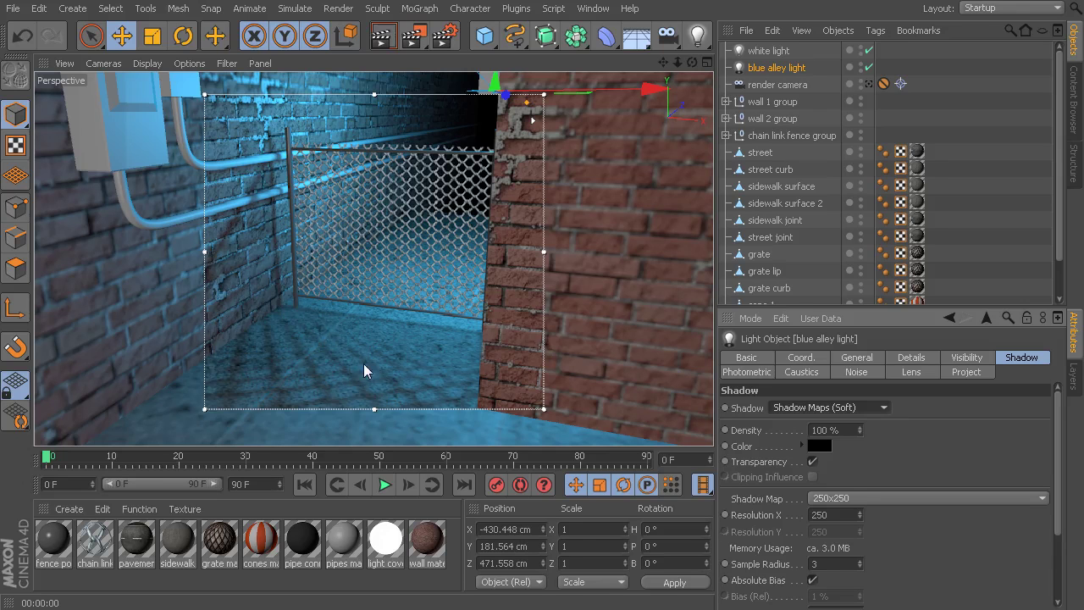
{"action": "scroll", "coordinate": [960, 448], "scroll_direction": "down", "scroll_amount": 1}
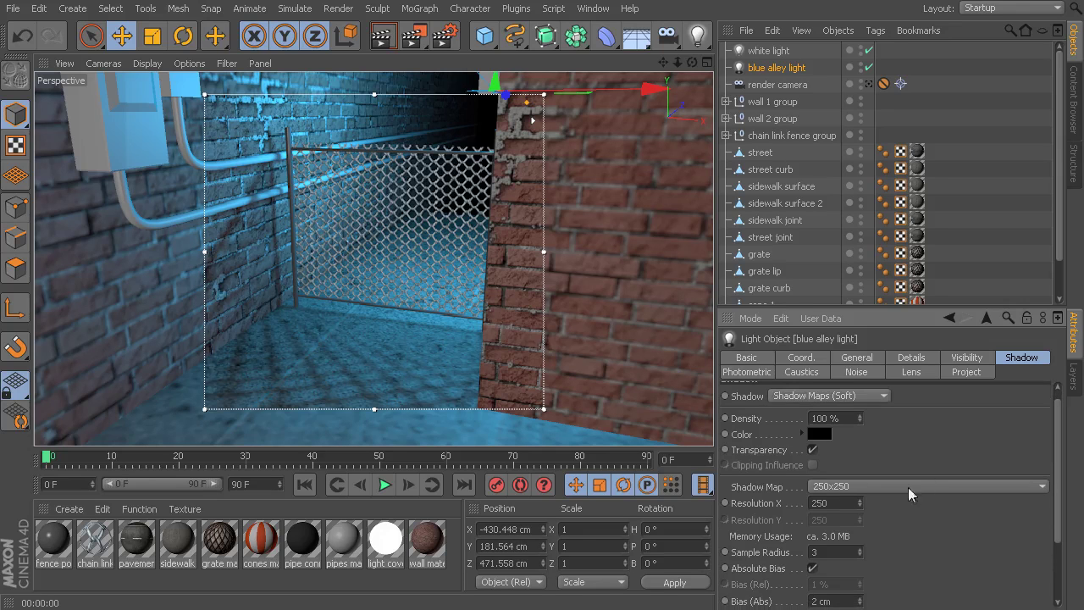
{"action": "left_click", "coordinate": [750, 489]}
{"action": "scroll", "coordinate": [932, 523], "scroll_direction": "down", "scroll_amount": 1}
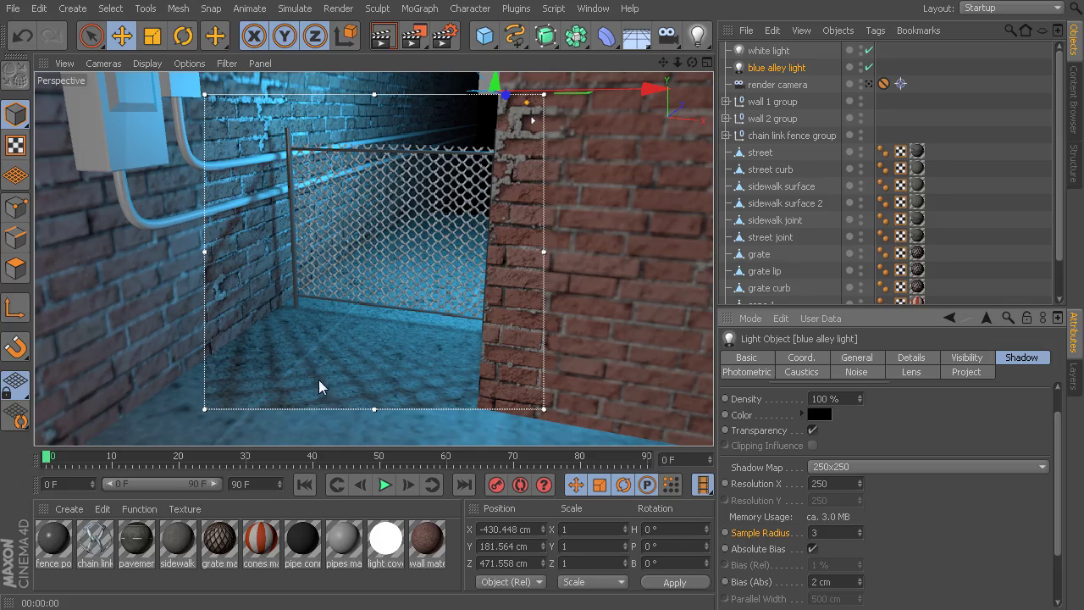
- Enter Sample Radius 1, step it through 2, 3 and 5, and settle back on 2
{"action": "left_click", "coordinate": [856, 532]}
{"action": "type", "text": "1"}
{"action": "key", "text": "Return"}
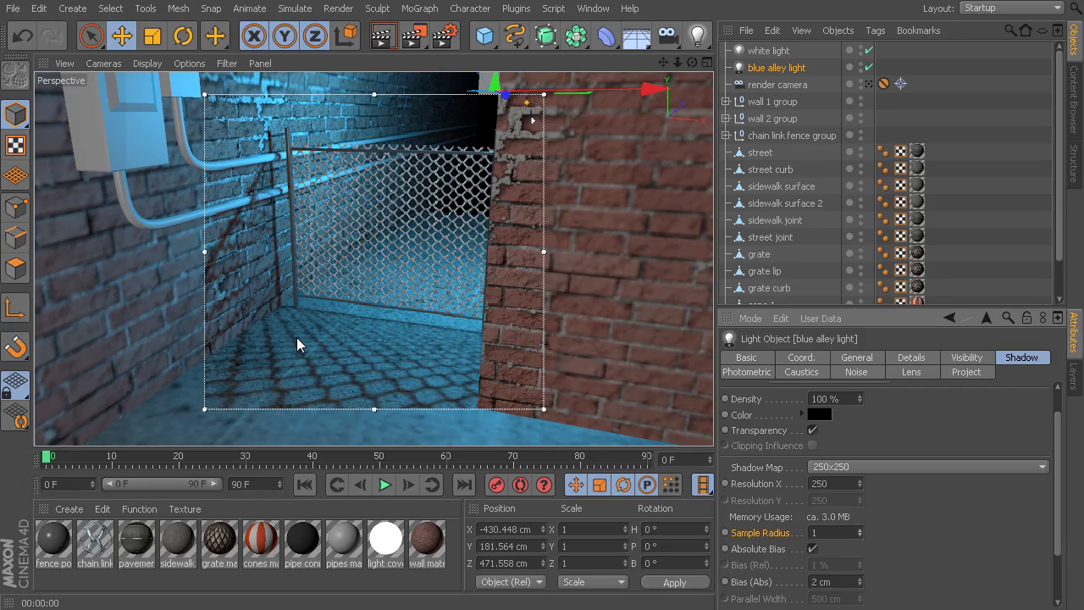
{"action": "left_click", "coordinate": [859, 530]}
{"action": "left_click", "coordinate": [859, 529]}
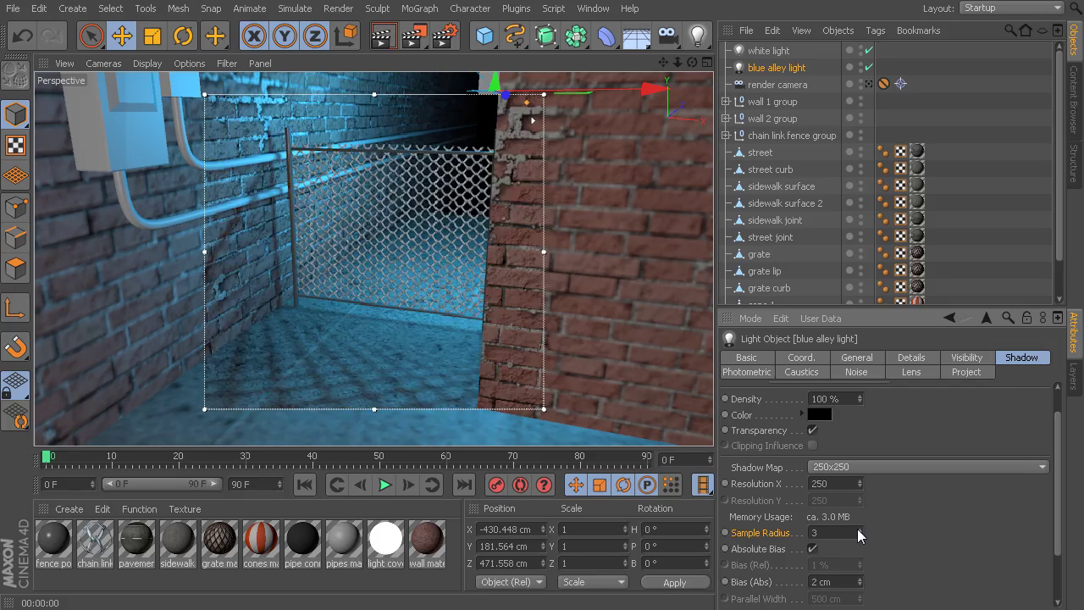
{"action": "left_click", "coordinate": [859, 529]}
{"action": "left_click", "coordinate": [859, 529]}
{"action": "left_click", "coordinate": [859, 536]}
{"action": "left_click", "coordinate": [859, 536]}
{"action": "left_click", "coordinate": [859, 536]}
{"action": "left_click", "coordinate": [761, 472]}
- Enlarge the render region, set the shadow map to 1000x1000, and raise Sample Radius to 4
{"action": "left_click_drag", "start_coordinate": [374, 410], "coordinate": [373, 426]}
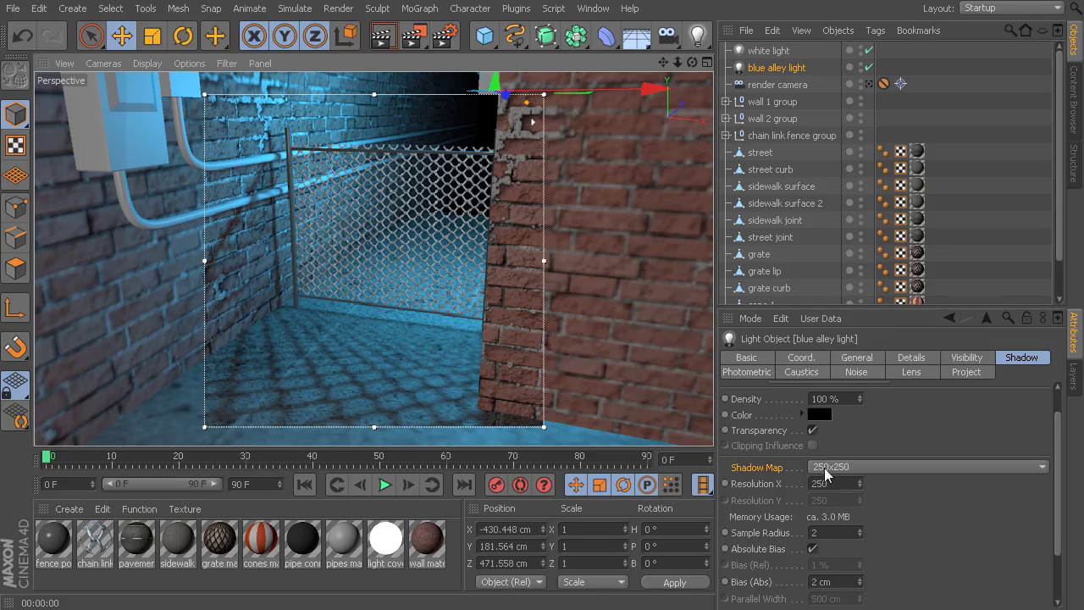
{"action": "double_click", "coordinate": [837, 532]}
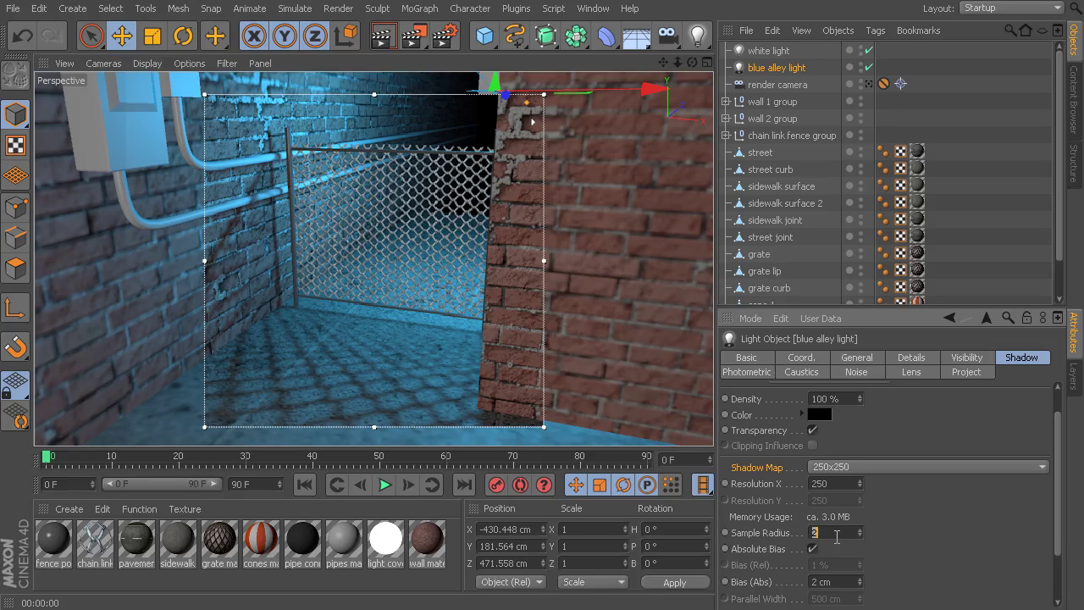
{"action": "left_click", "coordinate": [864, 467]}
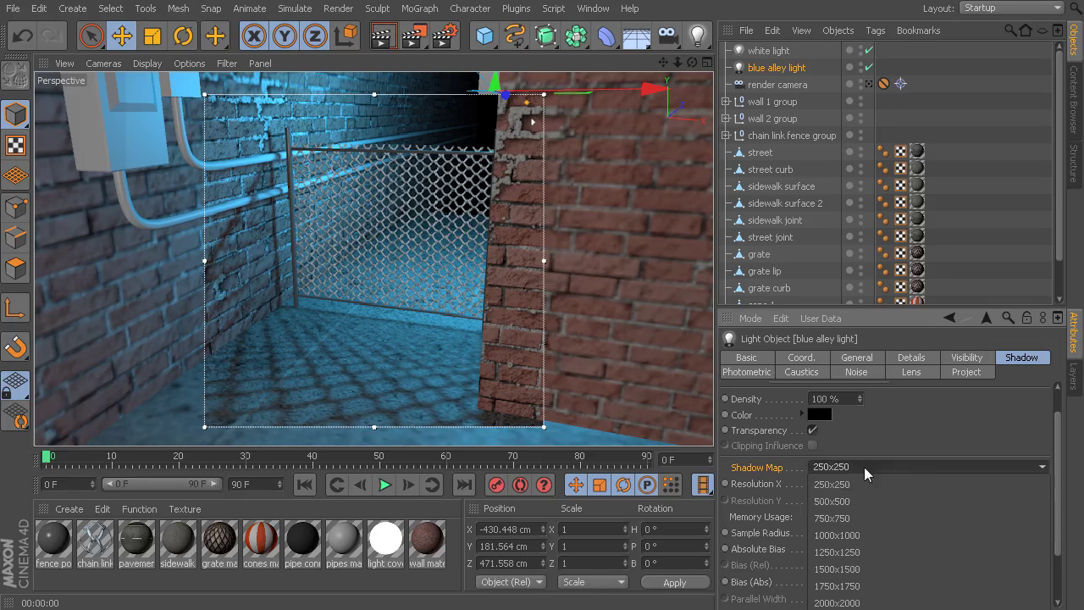
{"action": "left_click", "coordinate": [857, 534]}
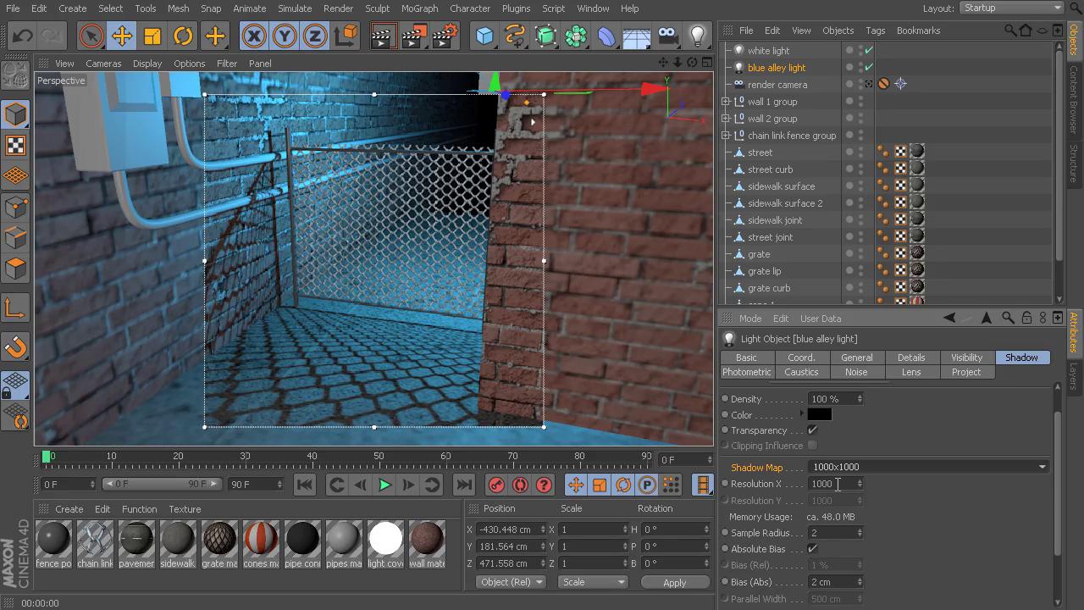
{"action": "left_click", "coordinate": [831, 531]}
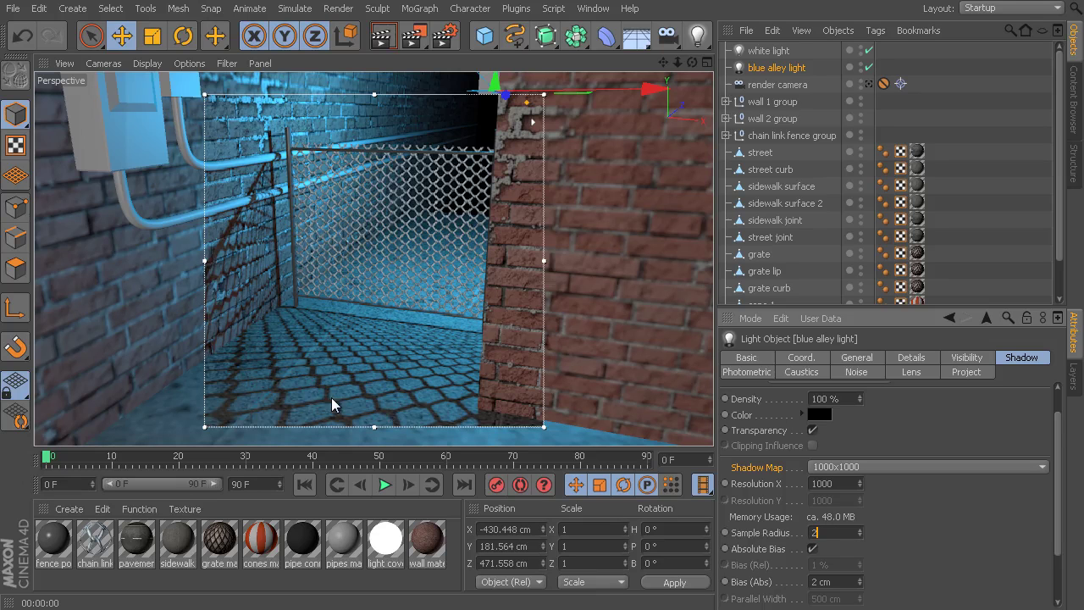
{"action": "left_click", "coordinate": [859, 530]}
{"action": "left_click", "coordinate": [859, 530]}
{"action": "left_click", "coordinate": [815, 532]}
- Try 750x750 and 500x500 shadow maps, lower Sample Radius to 3, then restore 1000x1000
{"action": "left_click", "coordinate": [886, 463]}
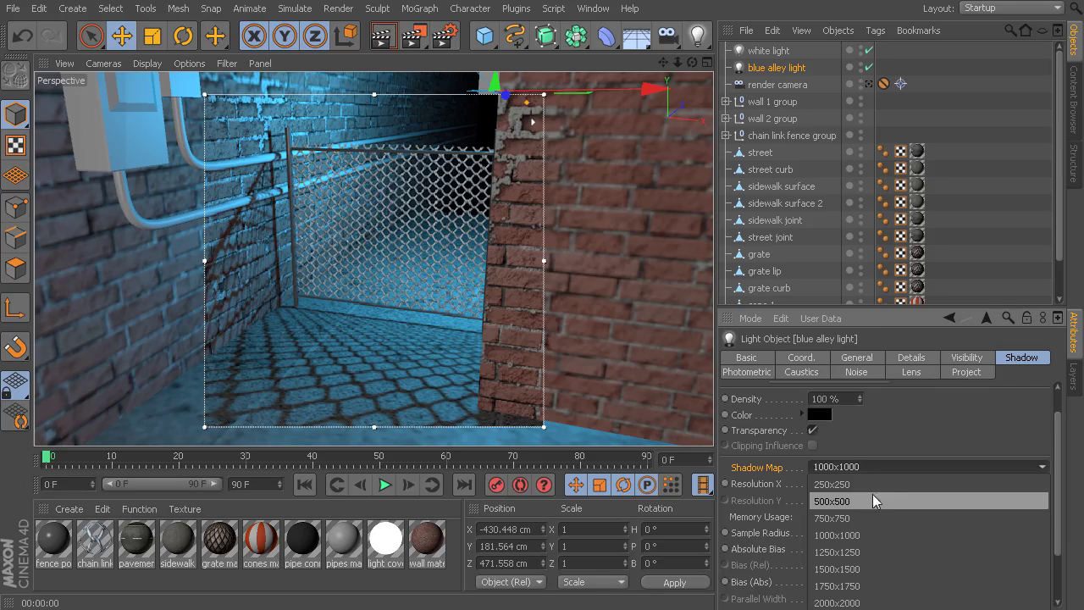
{"action": "left_click", "coordinate": [857, 517]}
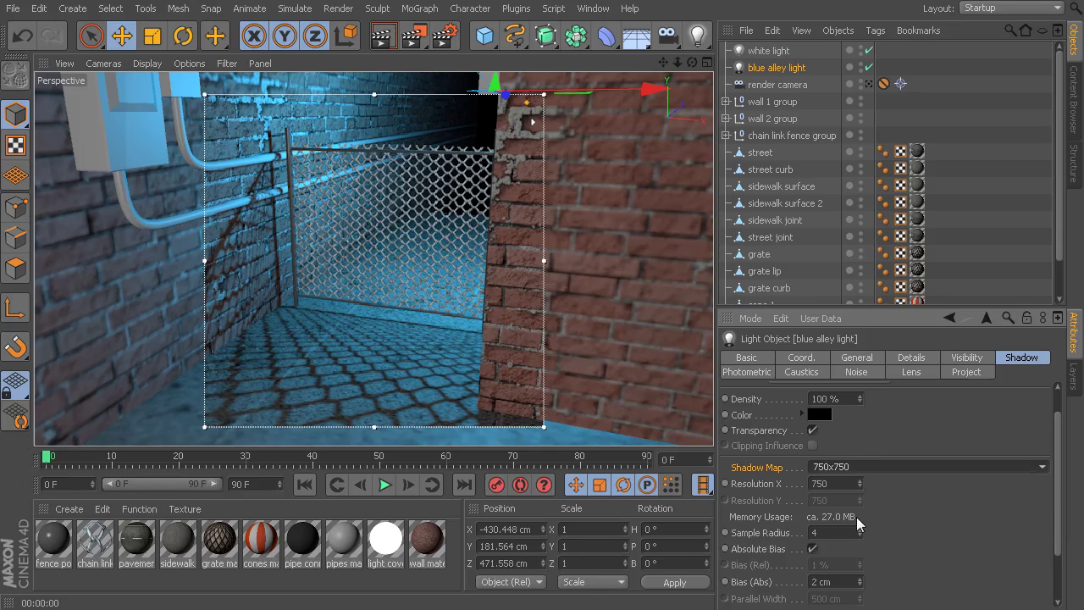
{"action": "left_click", "coordinate": [858, 468]}
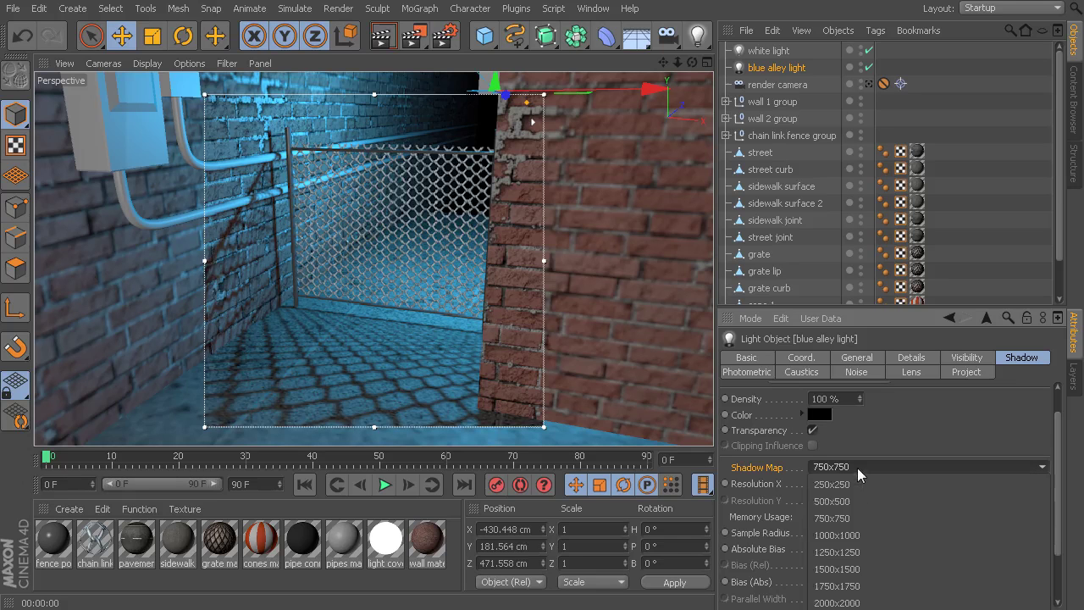
{"action": "left_click", "coordinate": [840, 503]}
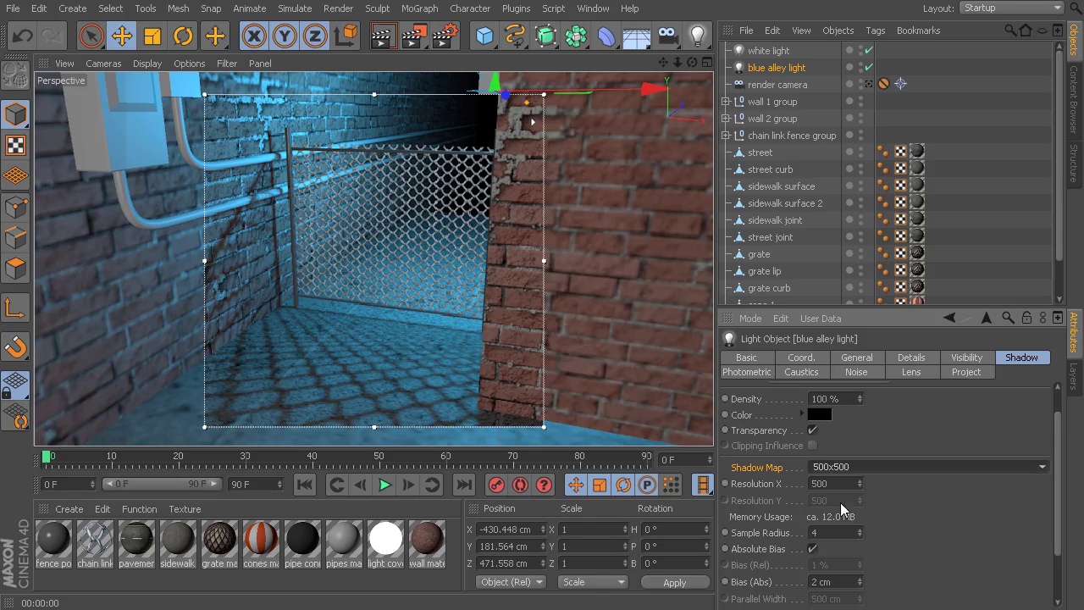
{"action": "left_click", "coordinate": [858, 535]}
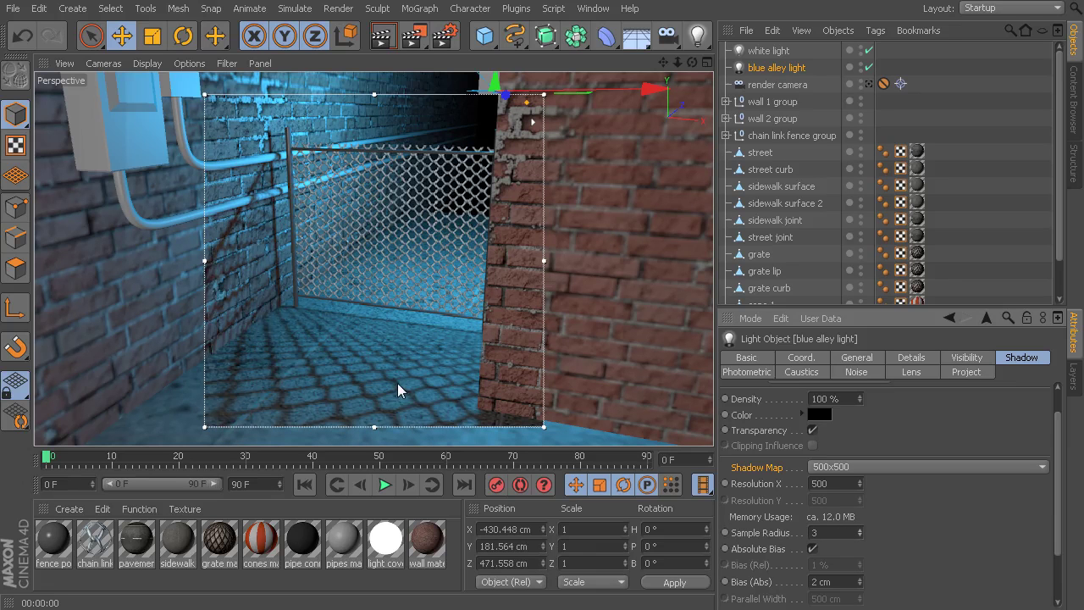
{"action": "left_click", "coordinate": [861, 468]}
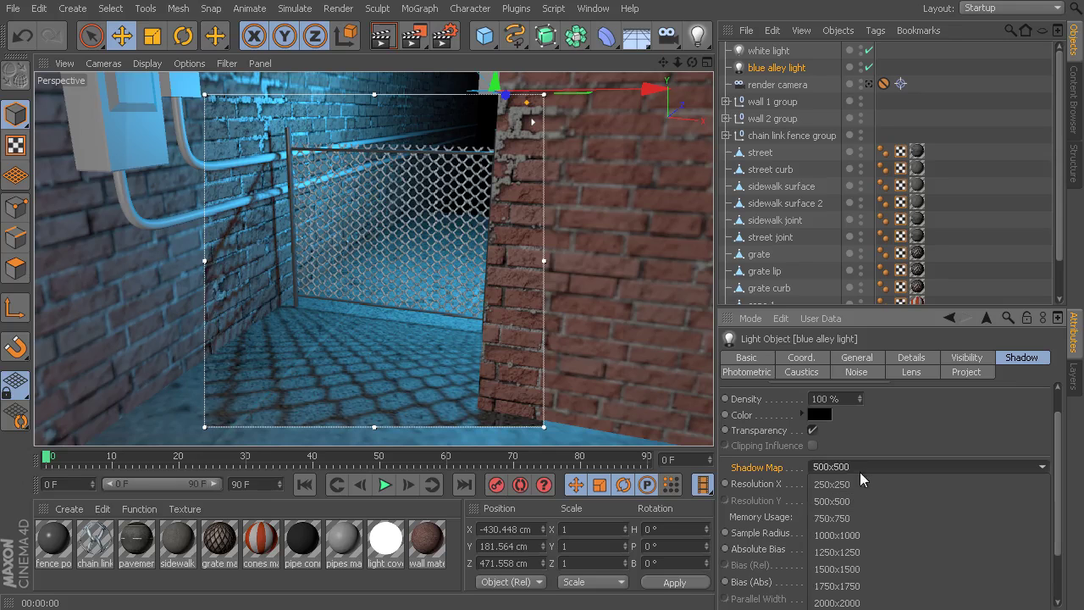
{"action": "left_click", "coordinate": [857, 534]}
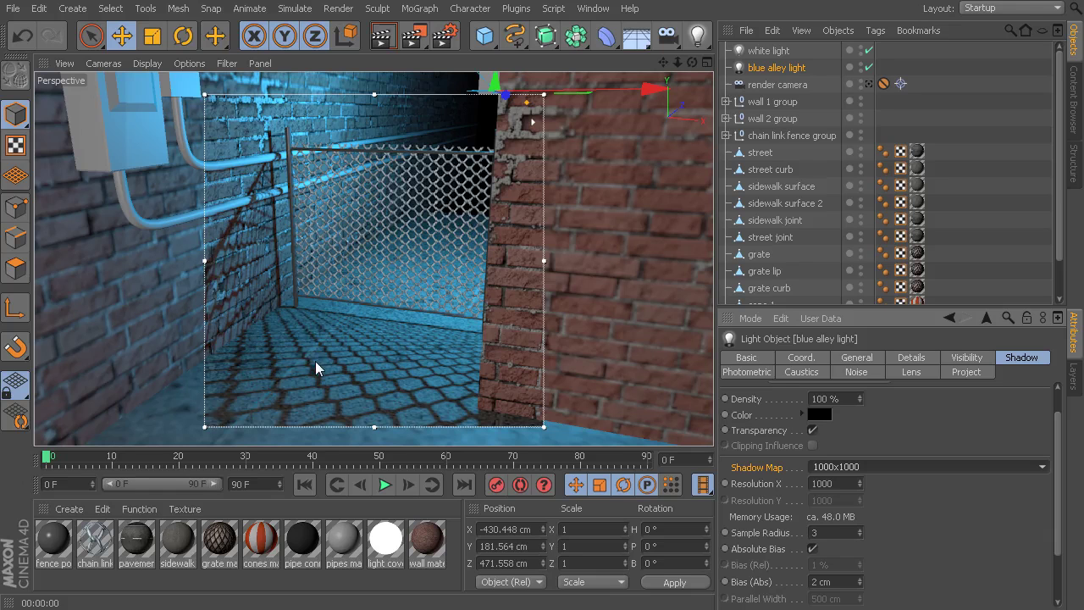
{"action": "scroll", "coordinate": [942, 448], "scroll_direction": "up", "scroll_amount": 2}
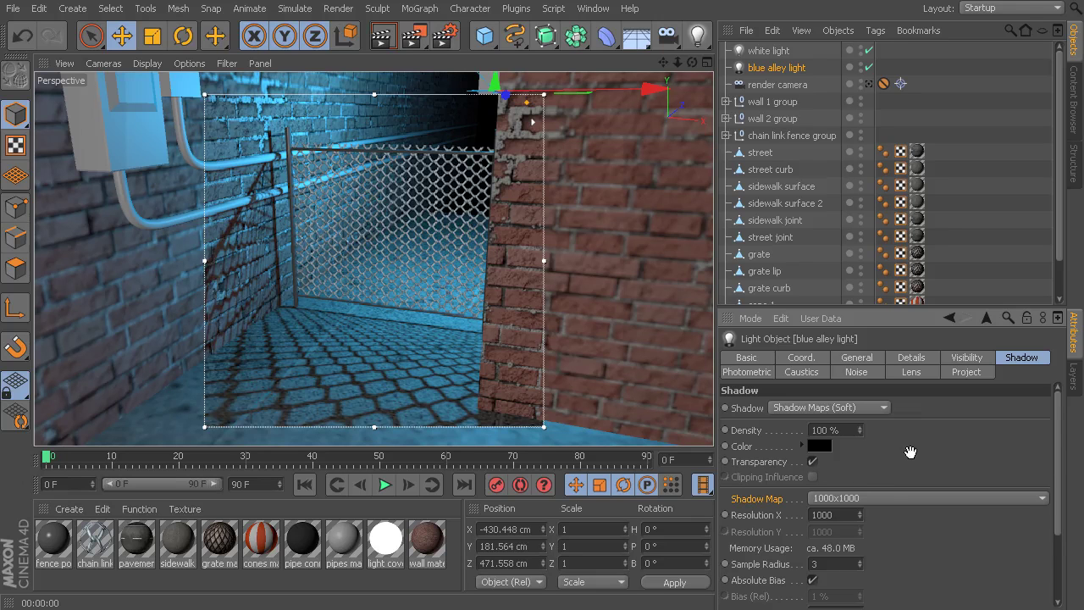
{"action": "scroll", "coordinate": [910, 453], "scroll_direction": "down", "scroll_amount": 2}
{"action": "scroll", "coordinate": [960, 503], "scroll_direction": "down", "scroll_amount": 1}
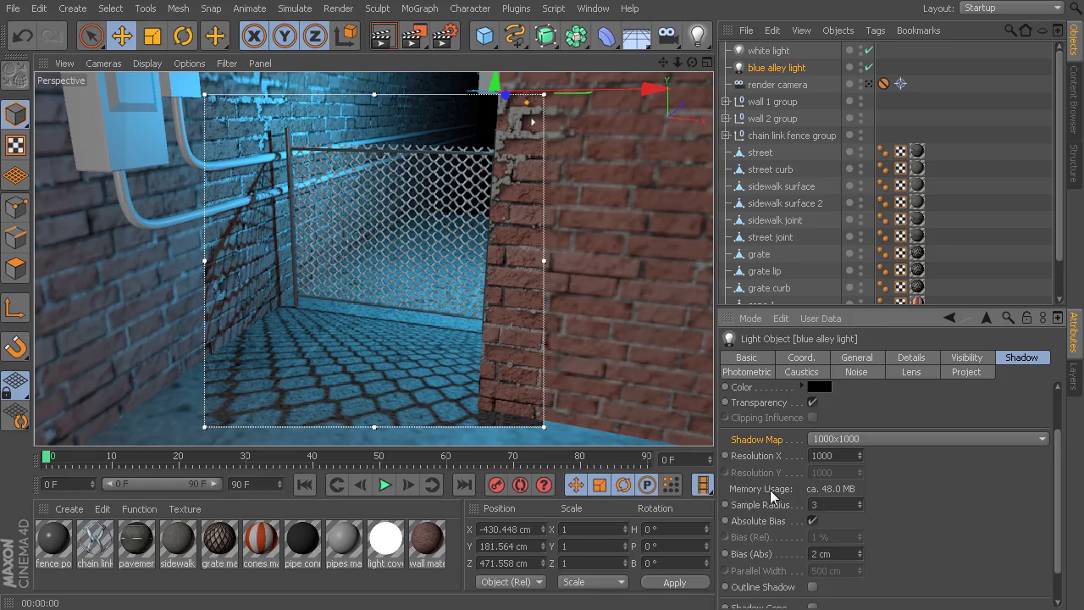
{"action": "double_click", "coordinate": [837, 455]}
{"action": "double_click", "coordinate": [832, 503]}
{"action": "scroll", "coordinate": [826, 495], "scroll_direction": "up", "scroll_amount": 1}
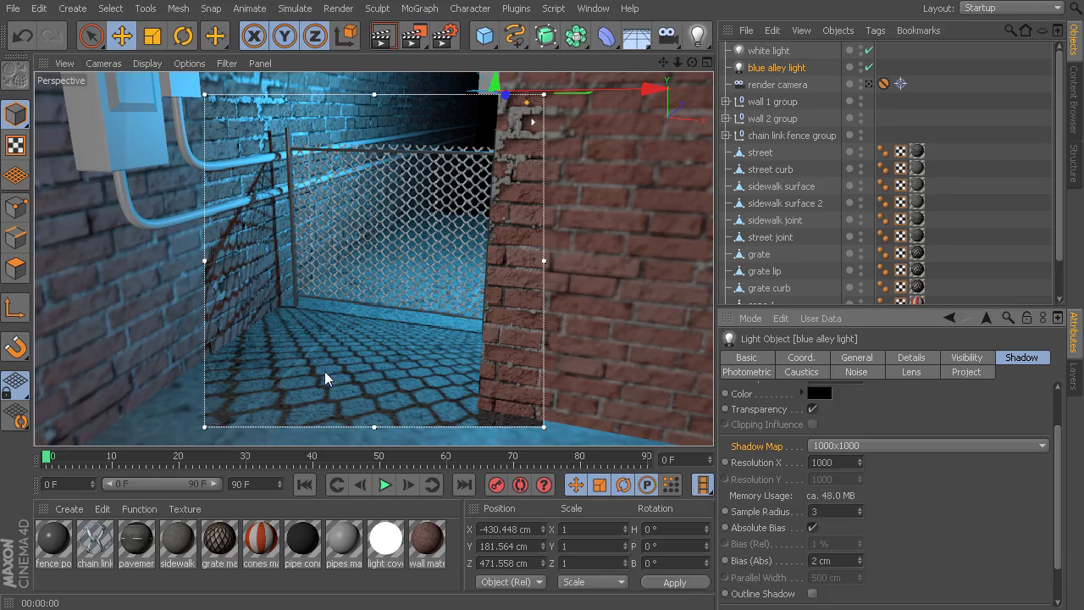
- Change the blue alley light's shadow type from soft shadow maps to Raytraced (Hard)
{"action": "scroll", "coordinate": [845, 432], "scroll_direction": "up", "scroll_amount": 2}
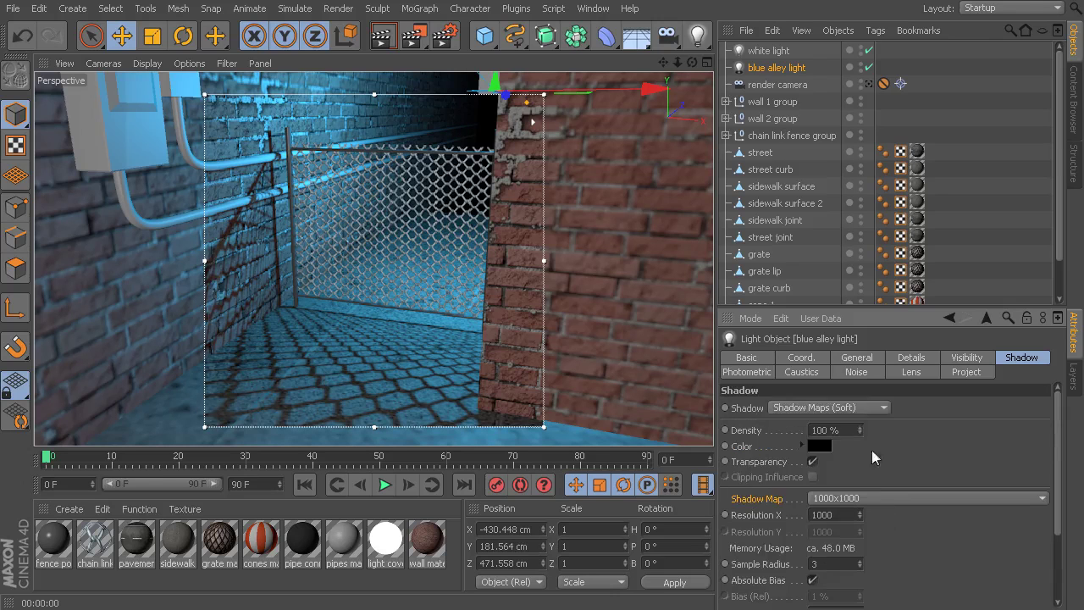
{"action": "left_click", "coordinate": [882, 407]}
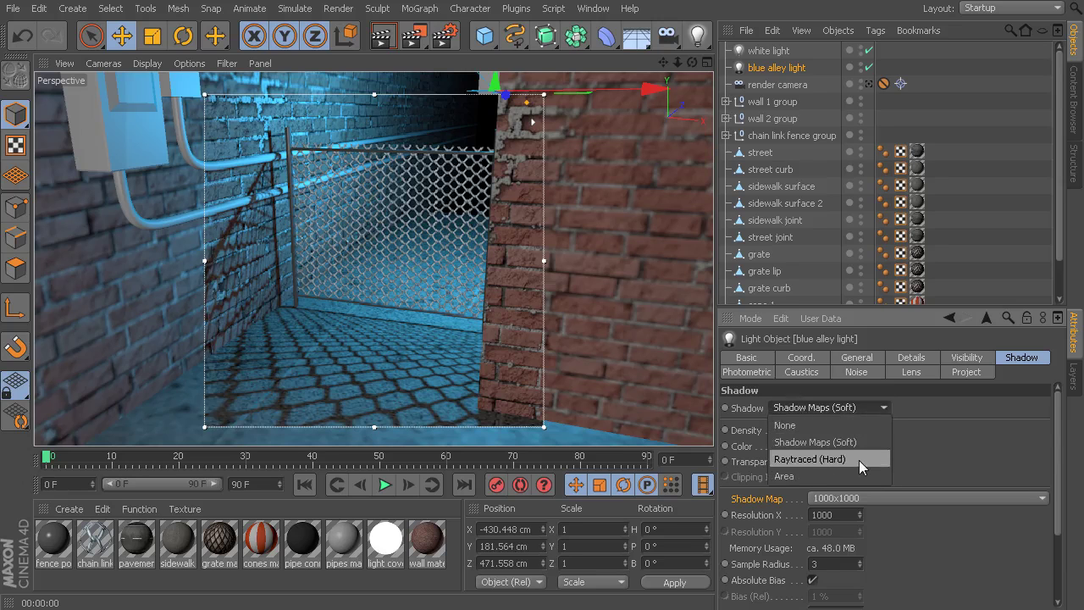
{"action": "left_click", "coordinate": [859, 460]}
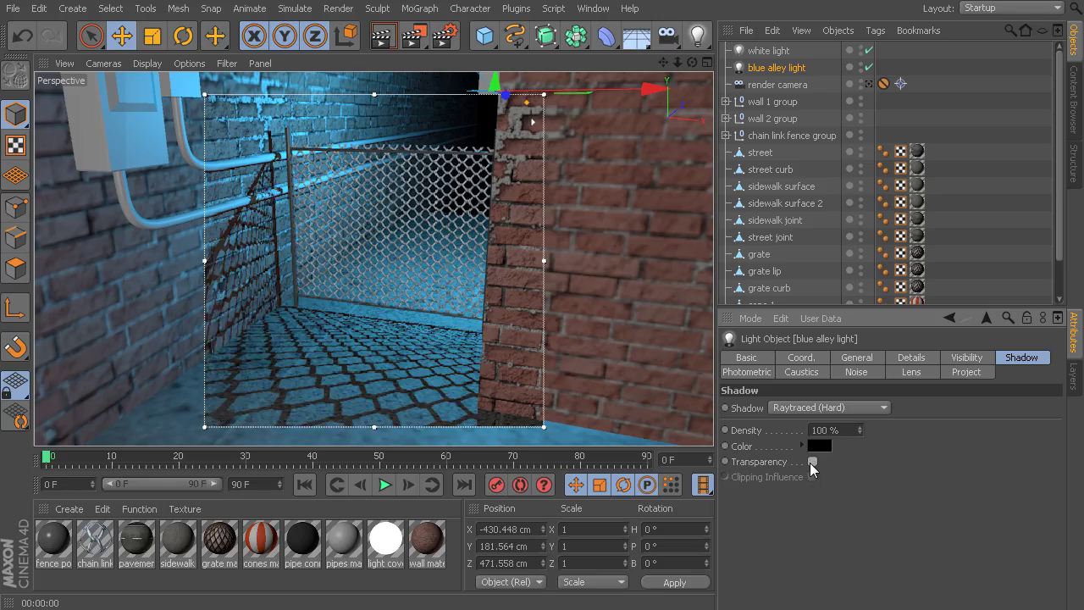
- Turn the Transparency option back on for the light's raytraced shadows
{"action": "left_click", "coordinate": [812, 462]}
- Change the blue alley light's shadow type to Area in the Shadow dropdown
{"action": "left_click", "coordinate": [844, 408]}
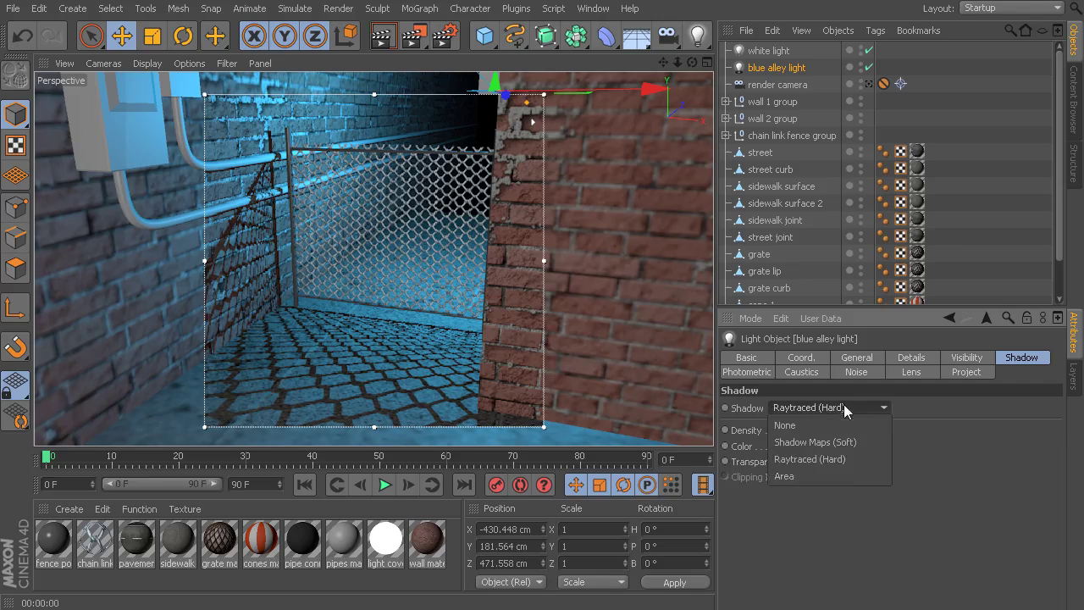
{"action": "left_click", "coordinate": [824, 478]}
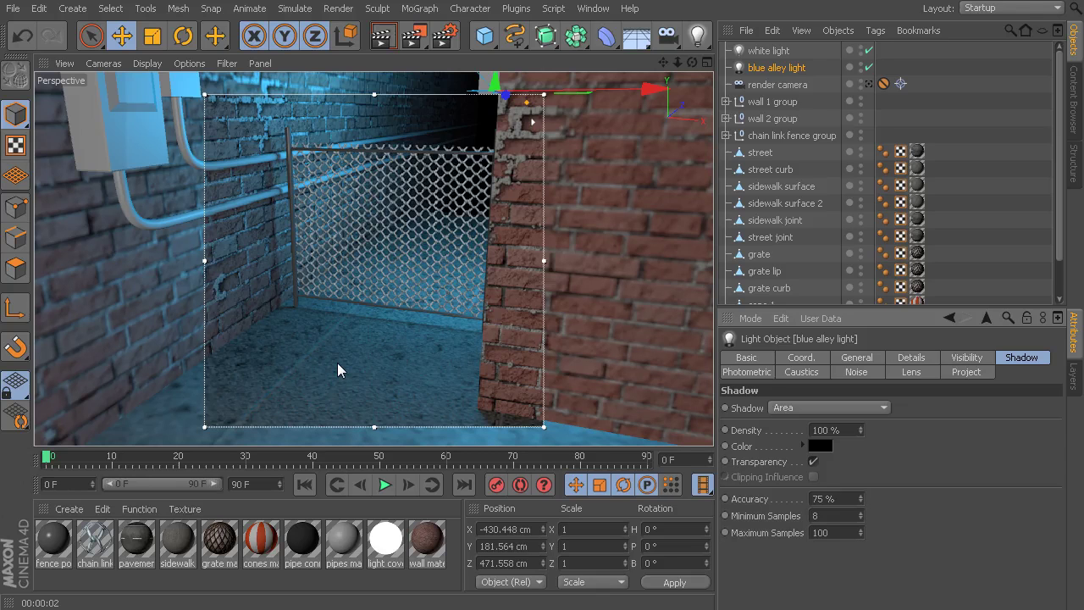
- Maximise the Front view, then pan and zoom toward the blue alley light by the fence
{"action": "middle_click", "coordinate": [420, 301]}
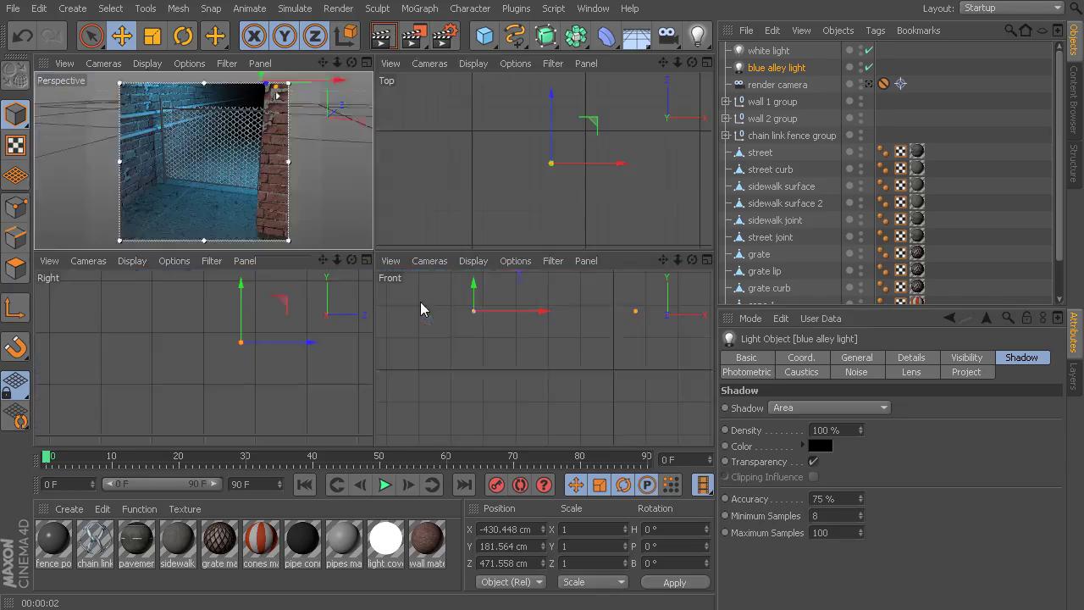
{"action": "middle_click", "coordinate": [474, 315]}
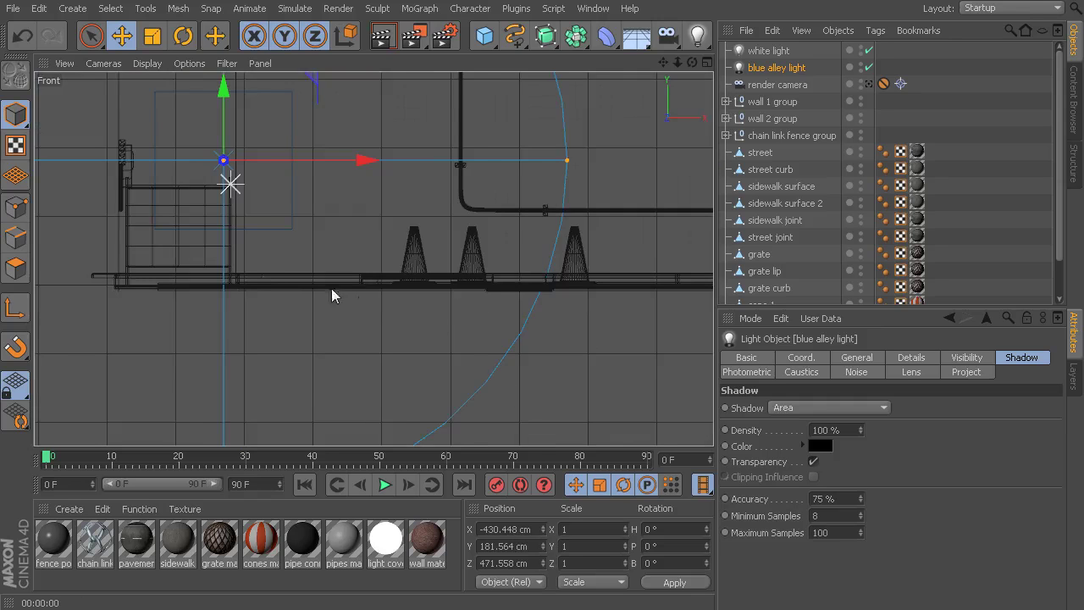
{"action": "middle_click_drag", "start_coordinate": [260, 251], "coordinate": [373, 335], "text": "alt"}
{"action": "scroll", "coordinate": [380, 322], "scroll_direction": "up", "scroll_amount": 2}
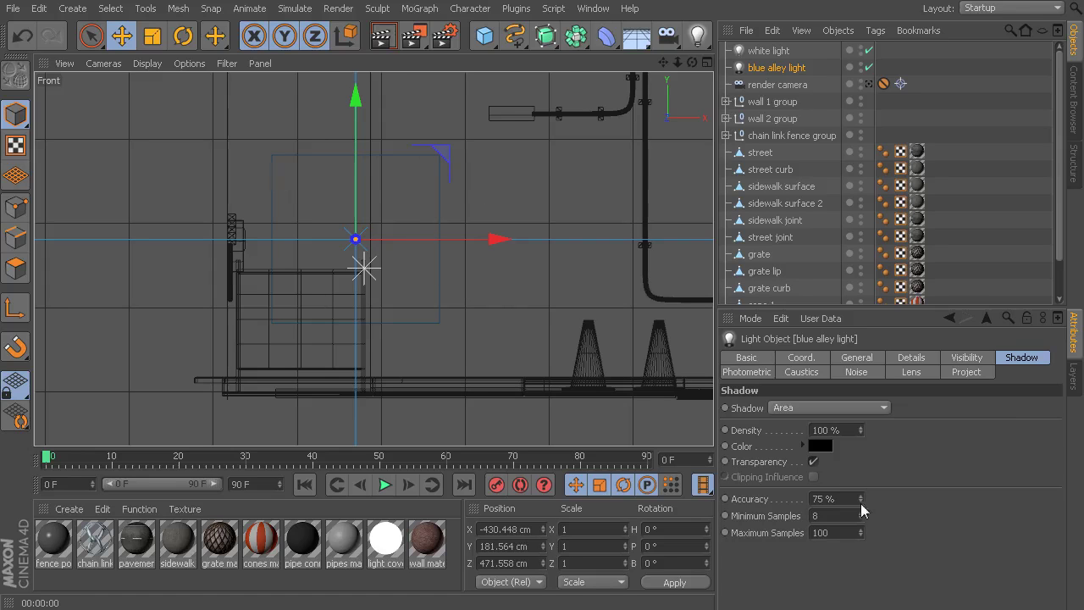
- Show the light's Details and nudge it along X to -426.277 cm in Perspective
{"action": "left_click", "coordinate": [911, 358]}
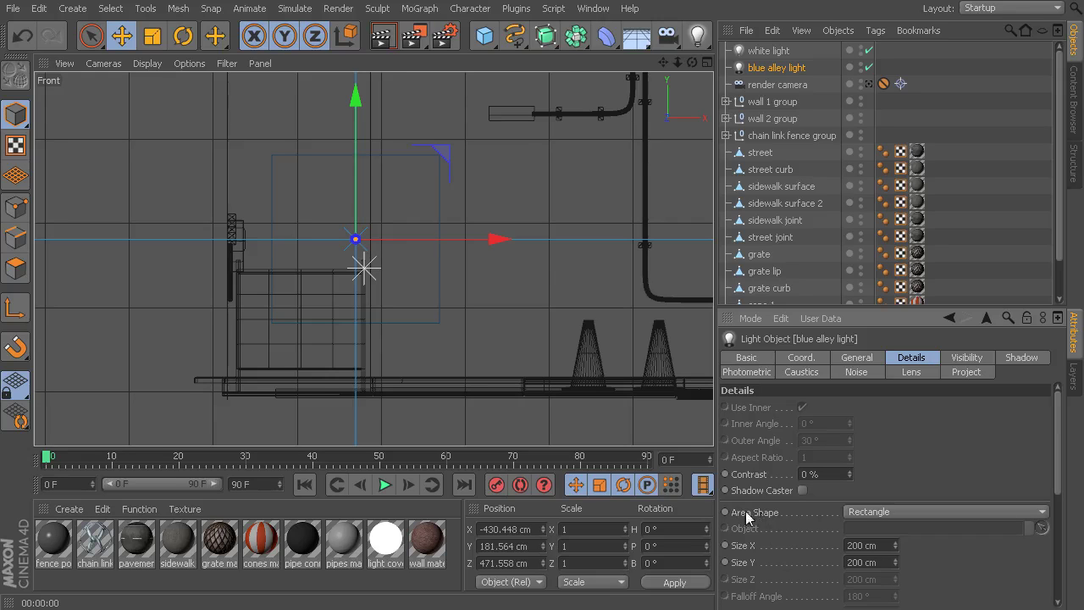
{"action": "middle_click_drag", "start_coordinate": [891, 472], "coordinate": [894, 421]}
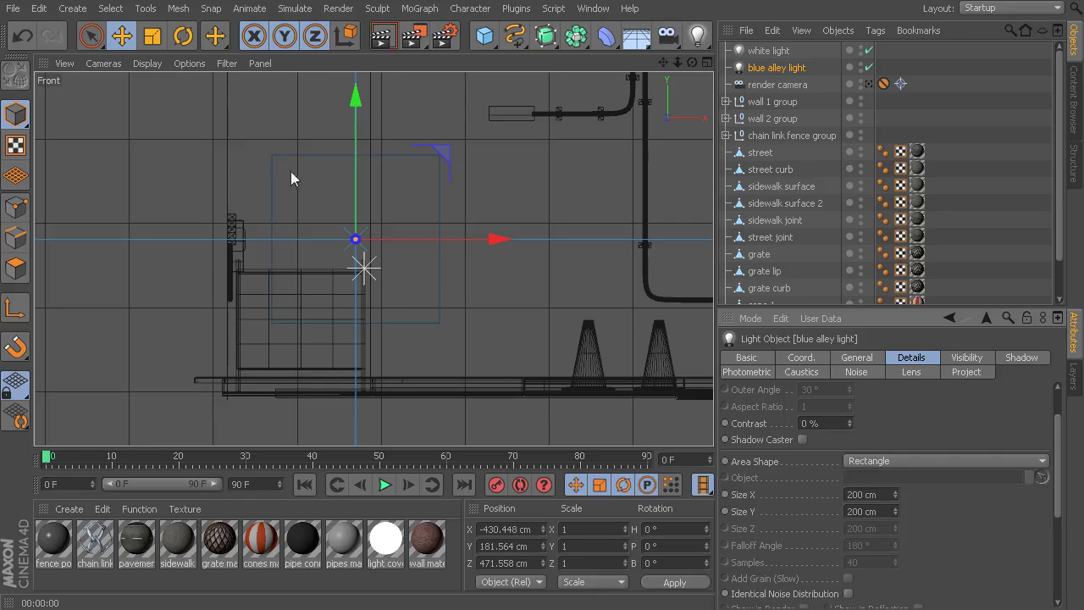
{"action": "middle_click", "coordinate": [461, 240]}
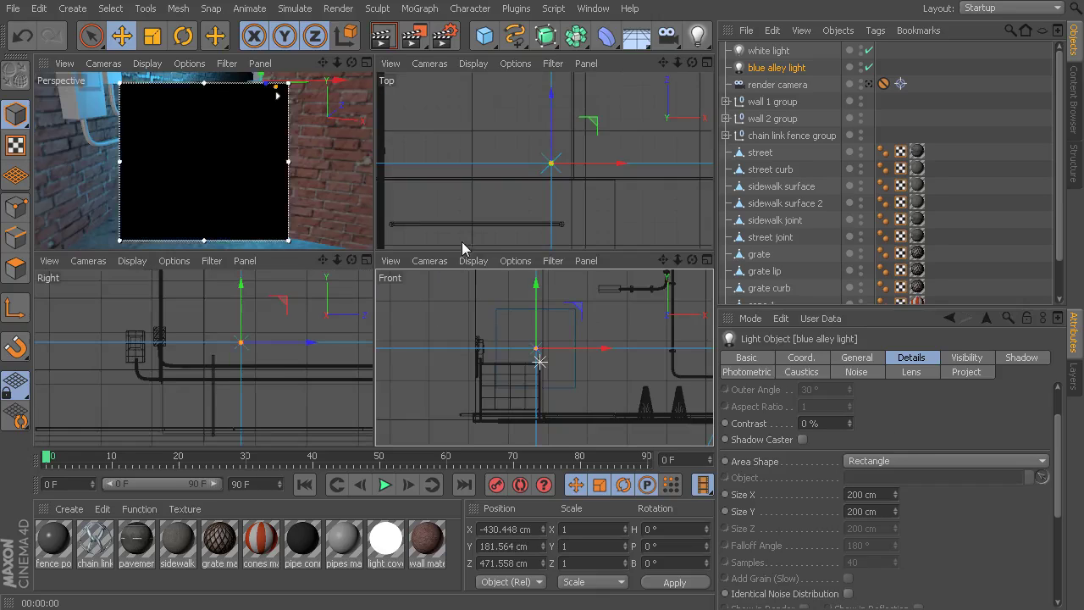
{"action": "middle_click", "coordinate": [279, 175]}
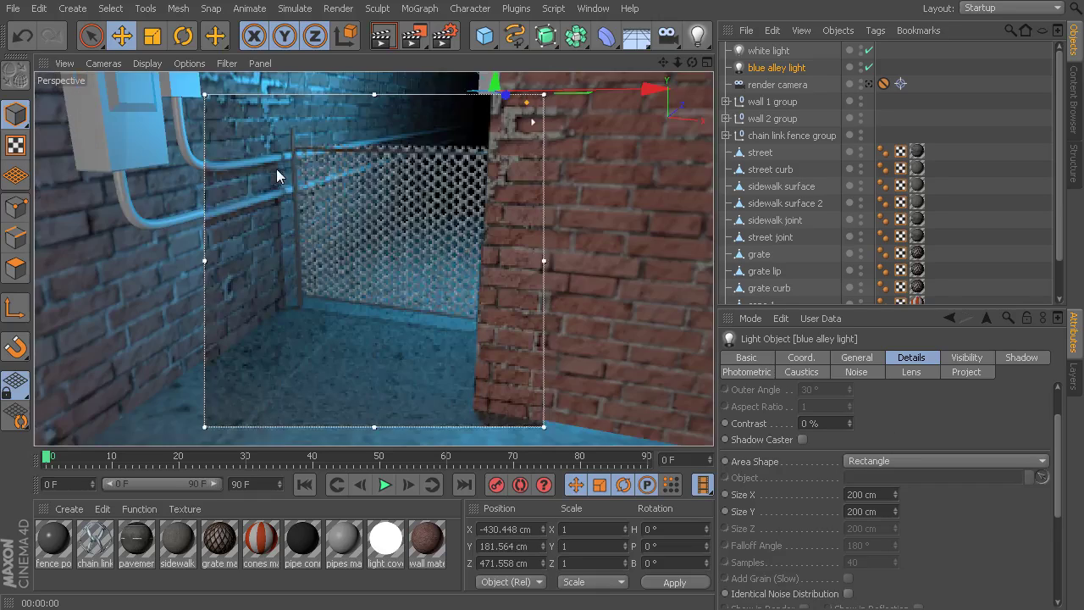
{"action": "middle_click", "coordinate": [392, 195]}
{"action": "middle_click", "coordinate": [302, 174]}
{"action": "left_click_drag", "start_coordinate": [302, 175], "coordinate": [423, 305], "text": "alt"}
{"action": "left_click_drag", "start_coordinate": [578, 244], "coordinate": [485, 134]}
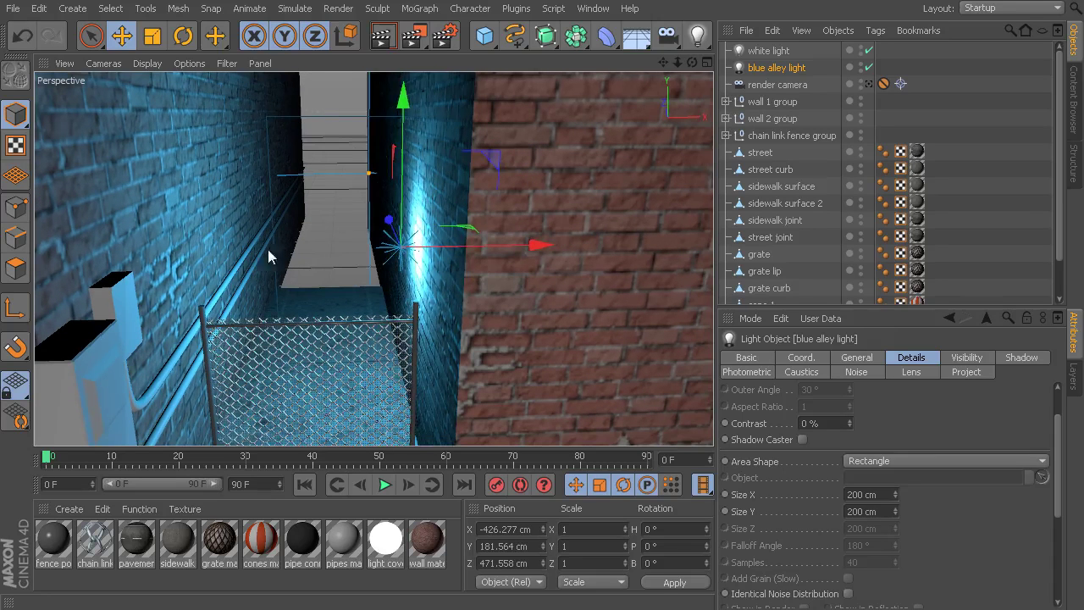
- Select the 200 cm Size X value of the Rectangle area shape in the maximised Front view
{"action": "left_click_drag", "start_coordinate": [367, 351], "coordinate": [344, 317], "text": "alt"}
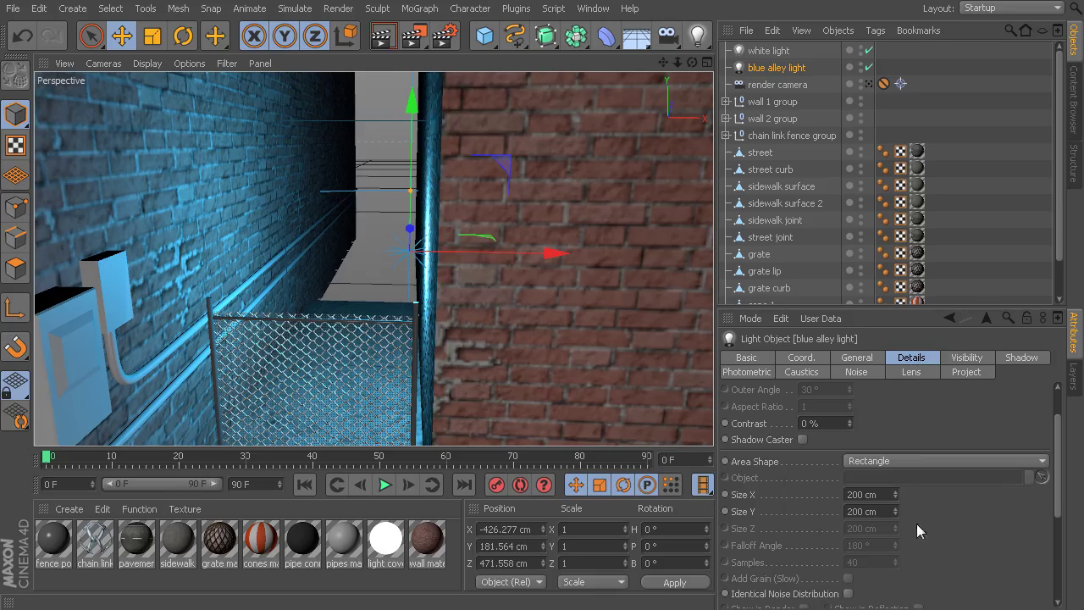
{"action": "left_click", "coordinate": [864, 494]}
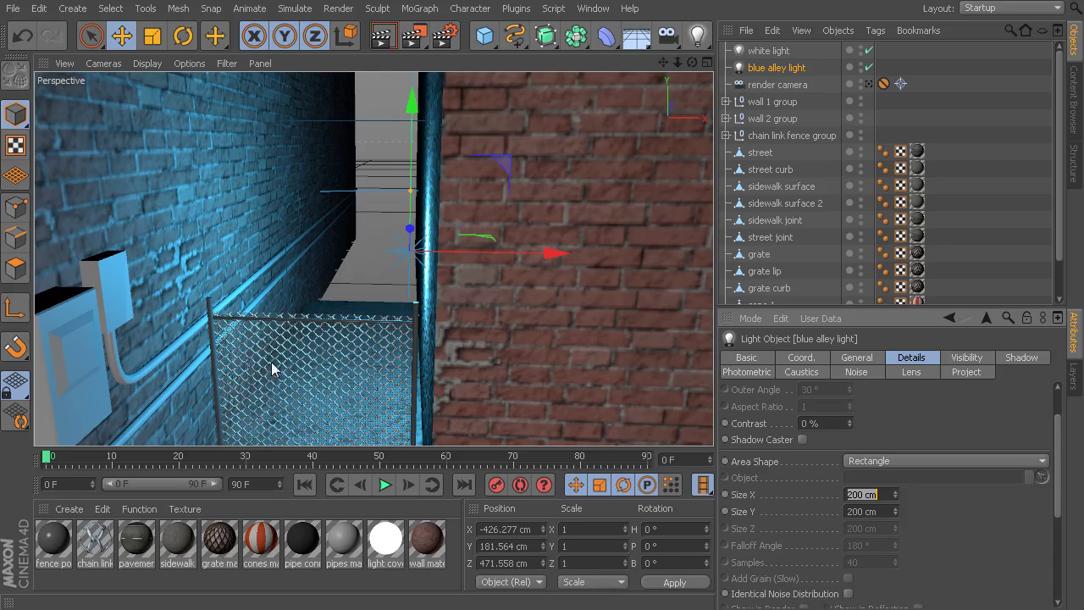
{"action": "middle_click", "coordinate": [419, 370]}
{"action": "middle_click", "coordinate": [551, 386]}
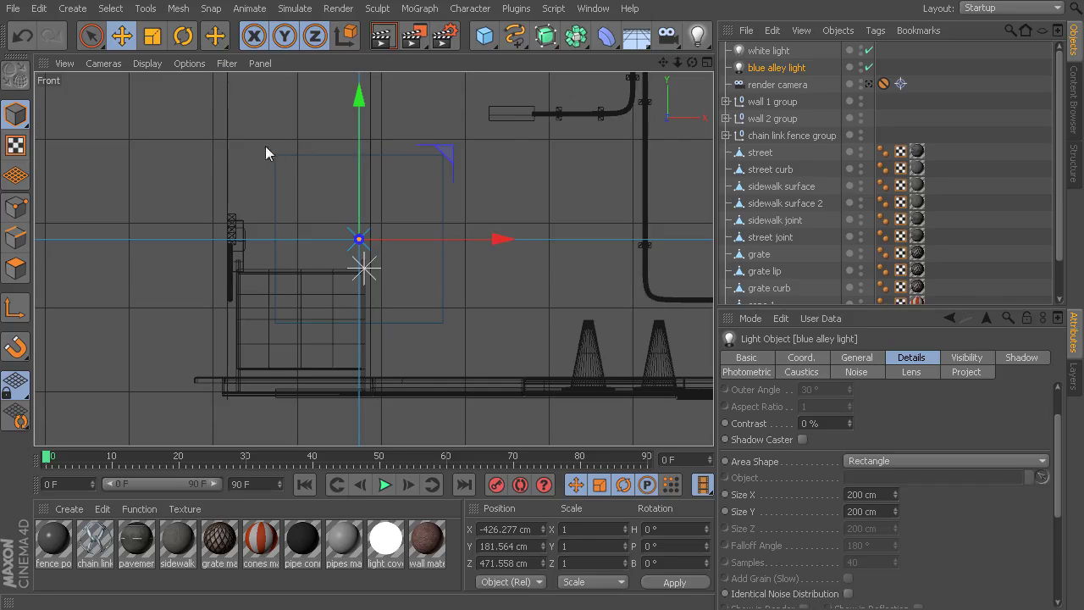
- Set the light's area Size X and Size Y to 10 cm
{"action": "left_click", "coordinate": [860, 495]}
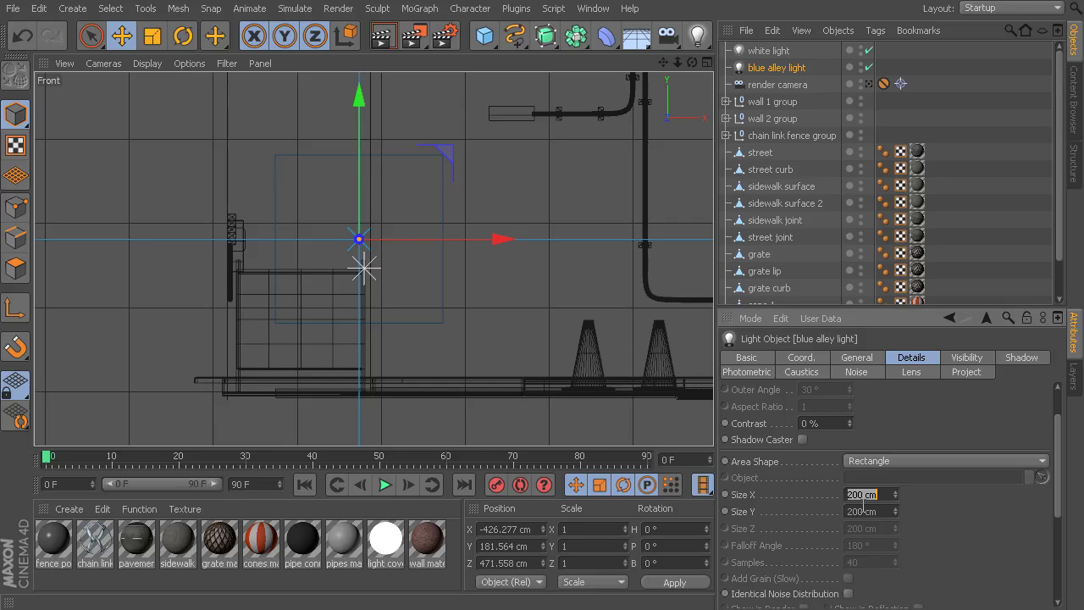
{"action": "type", "text": "10"}
{"action": "key", "text": "Tab"}
{"action": "type", "text": "10"}
{"action": "key", "text": "Return"}
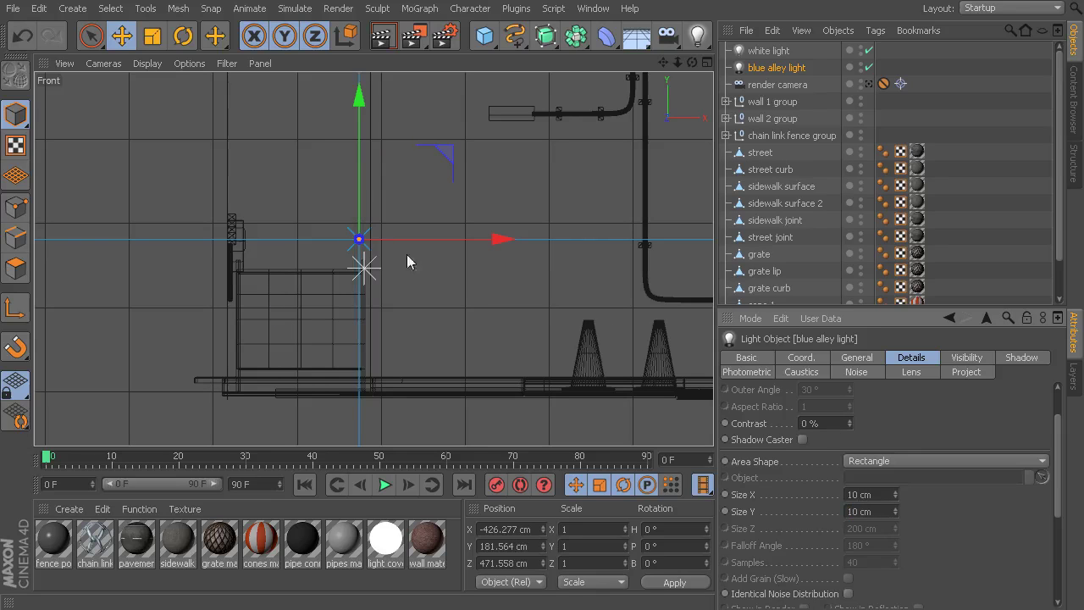
{"action": "scroll", "coordinate": [390, 266], "scroll_direction": "up", "scroll_amount": 5}
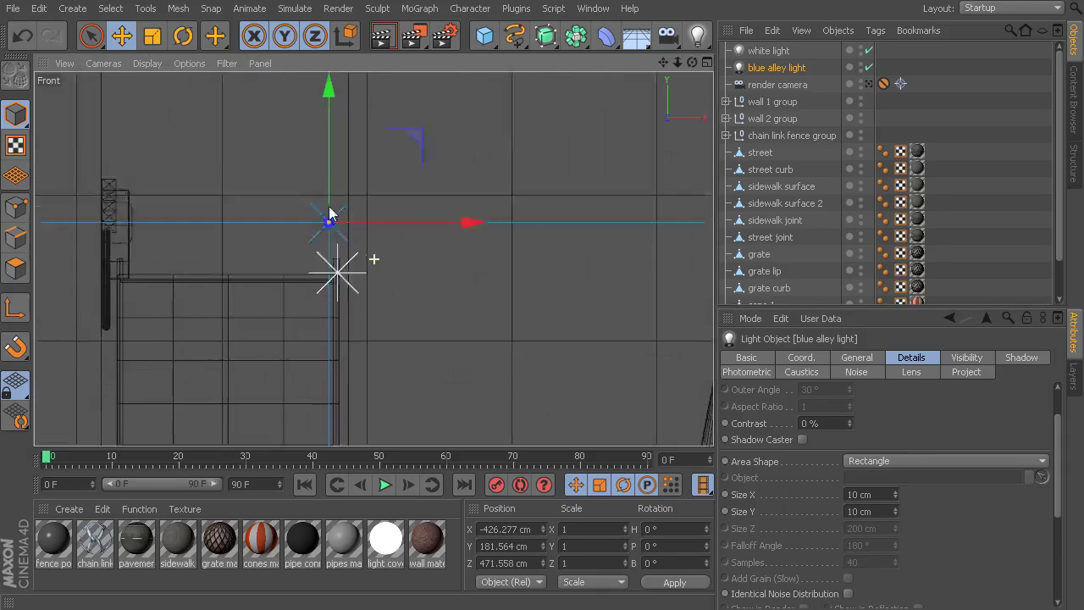
{"action": "scroll", "coordinate": [348, 239], "scroll_direction": "up", "scroll_amount": 4}
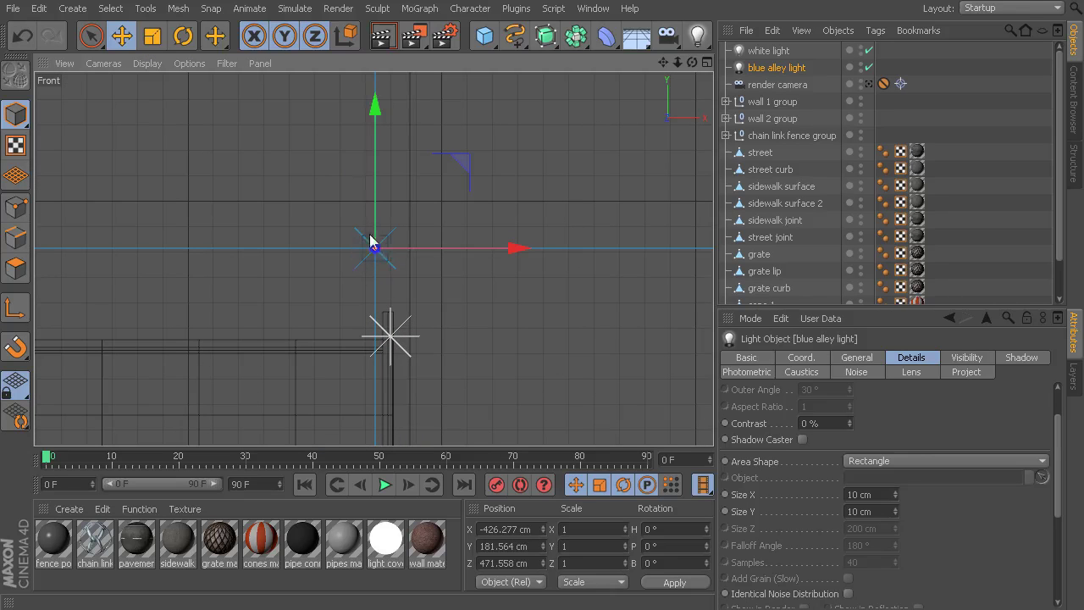
- Face the chain-link fence in the maximised Perspective view and start an Interactive Render Region preview
{"action": "middle_click", "coordinate": [358, 234]}
{"action": "middle_click", "coordinate": [340, 236]}
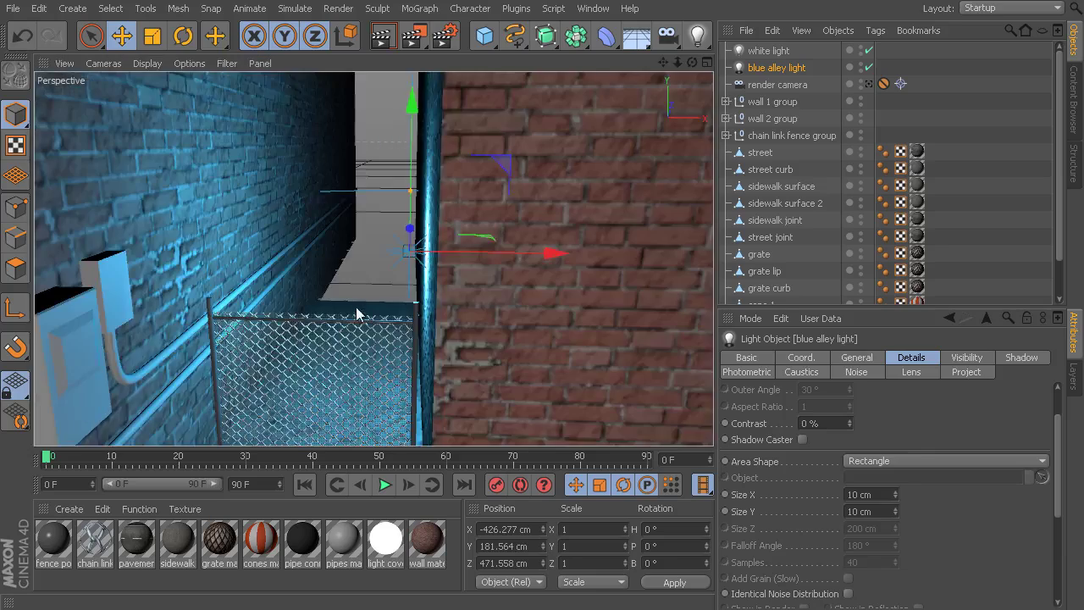
{"action": "left_click_drag", "start_coordinate": [355, 306], "coordinate": [344, 266], "text": "alt"}
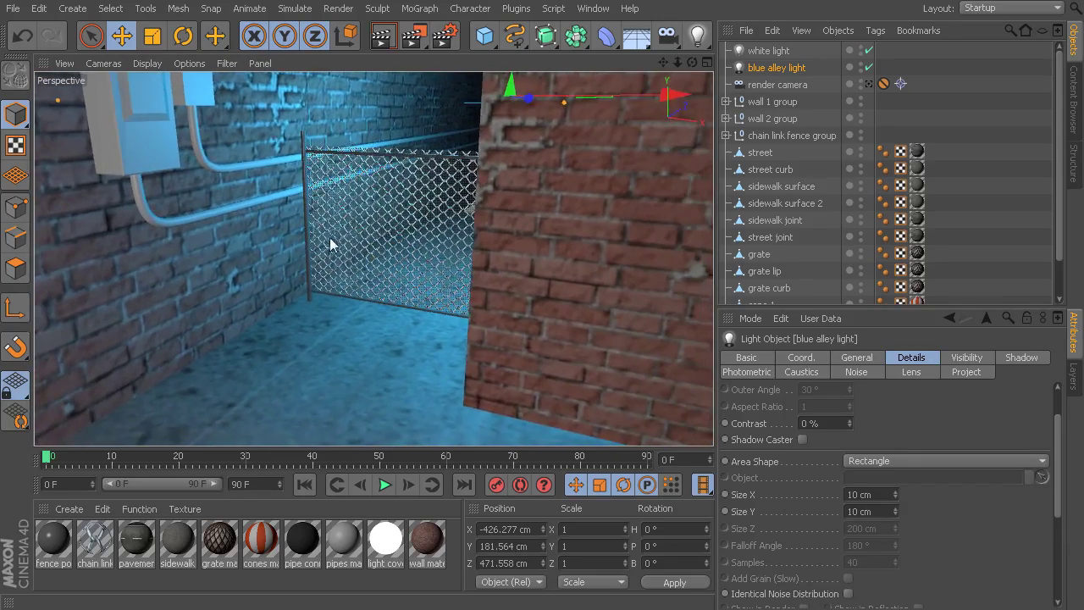
{"action": "key", "text": "ctrl+r"}
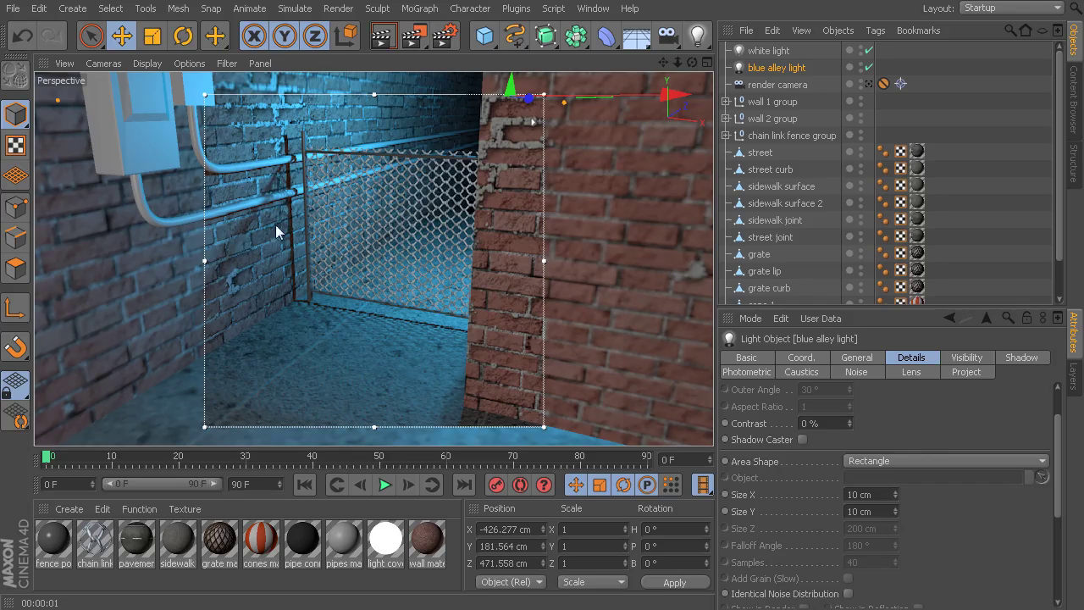
- Set the light's area Size X and Size Y to 2 cm
{"action": "left_click", "coordinate": [863, 495]}
{"action": "type", "text": "20"}
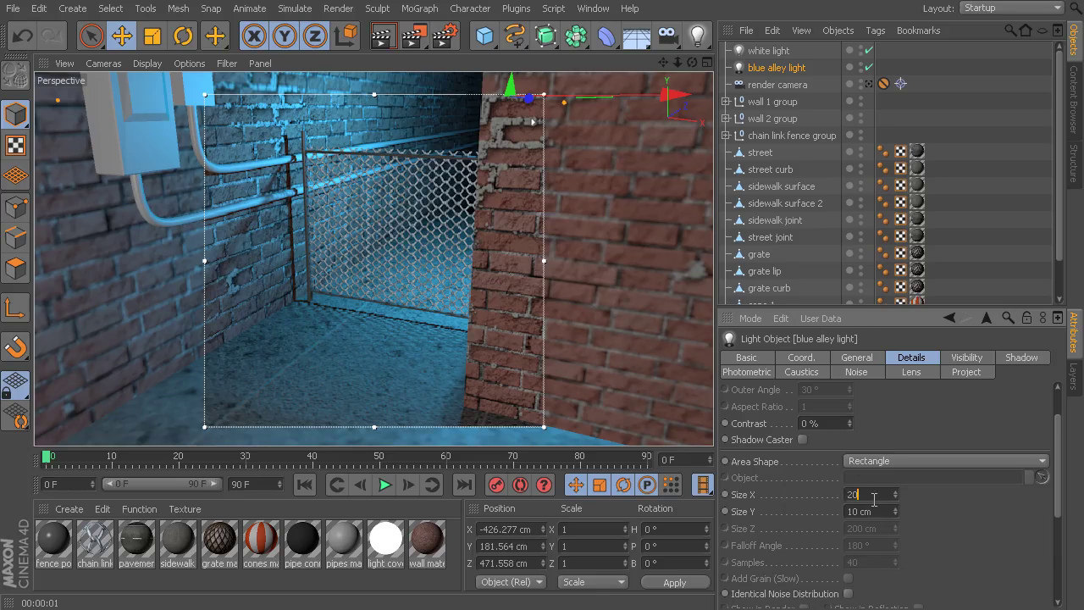
{"action": "double_click", "coordinate": [874, 500]}
{"action": "type", "text": "2"}
{"action": "key", "text": "Tab"}
{"action": "type", "text": "2"}
{"action": "key", "text": "Return"}
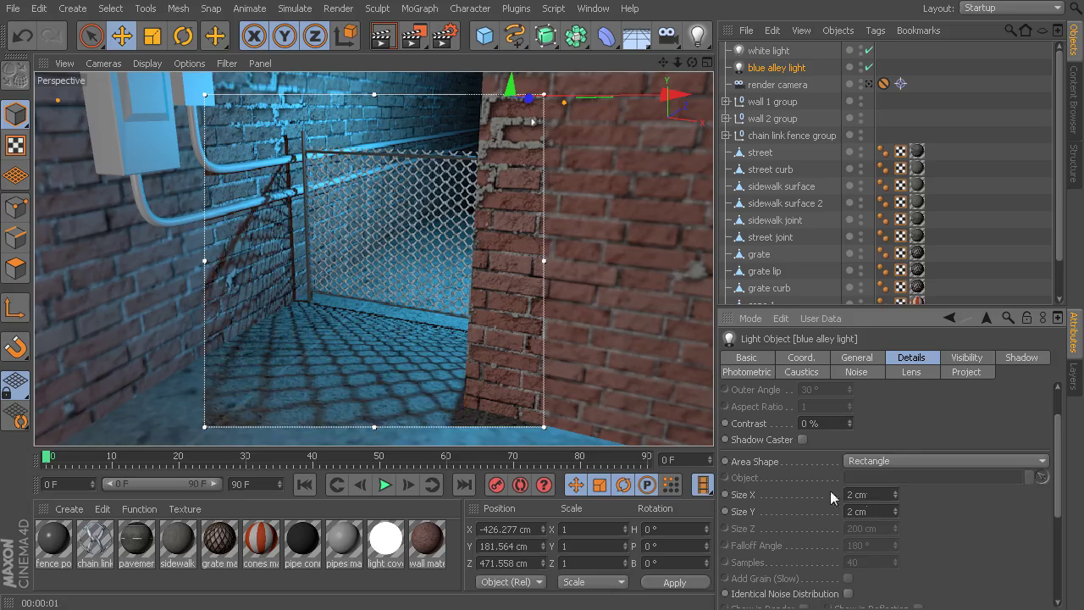
- Move the Perspective camera closer to the chain-link fence to inspect the sharper shadows
{"action": "middle_click", "coordinate": [369, 304]}
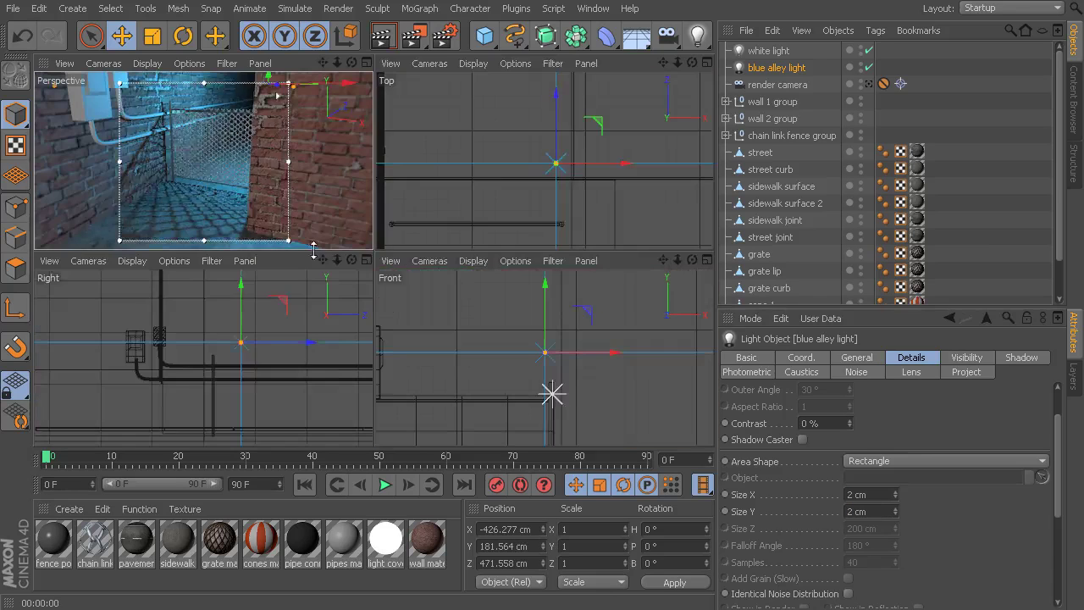
{"action": "middle_click", "coordinate": [392, 307]}
{"action": "right_click_drag", "start_coordinate": [405, 318], "coordinate": [409, 273], "text": "alt"}
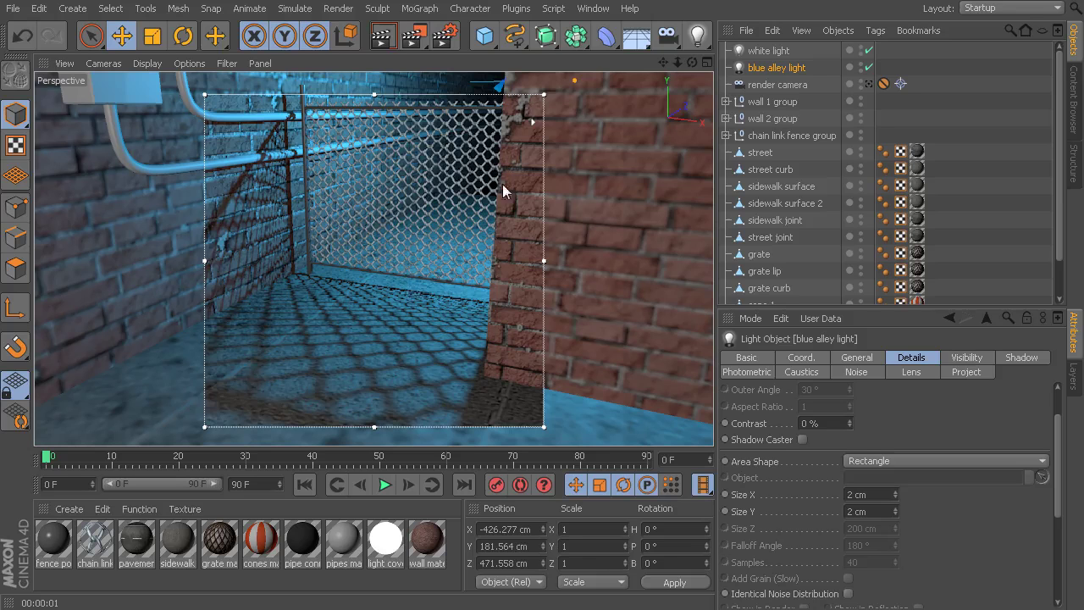
- Raise the interactive render quality to maximum and recommit the 2 by 2 cm light size
{"action": "left_click_drag", "start_coordinate": [533, 122], "coordinate": [534, 95]}
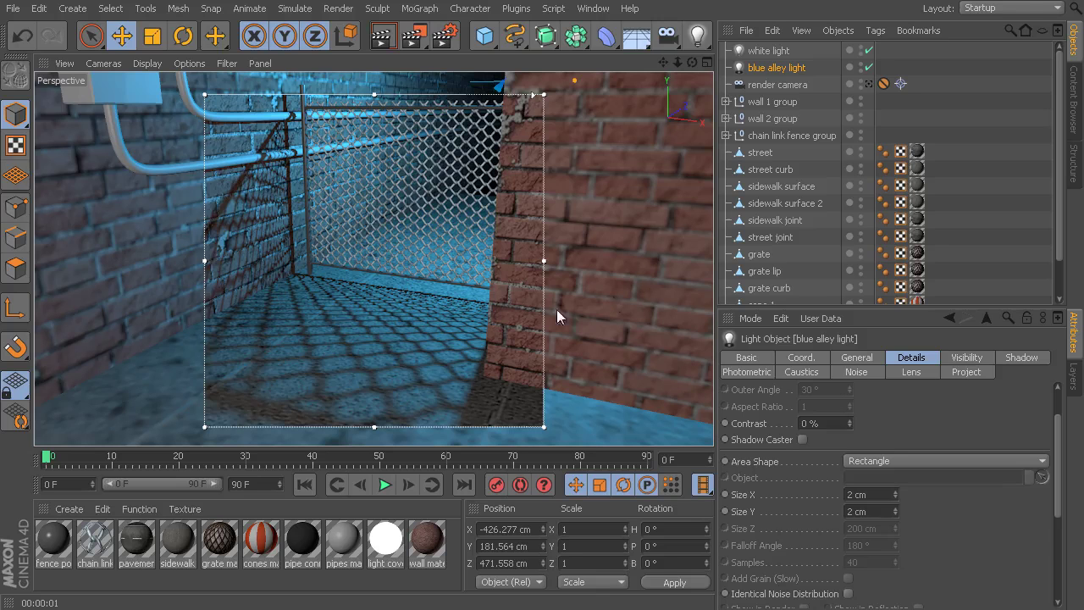
{"action": "left_click", "coordinate": [871, 494]}
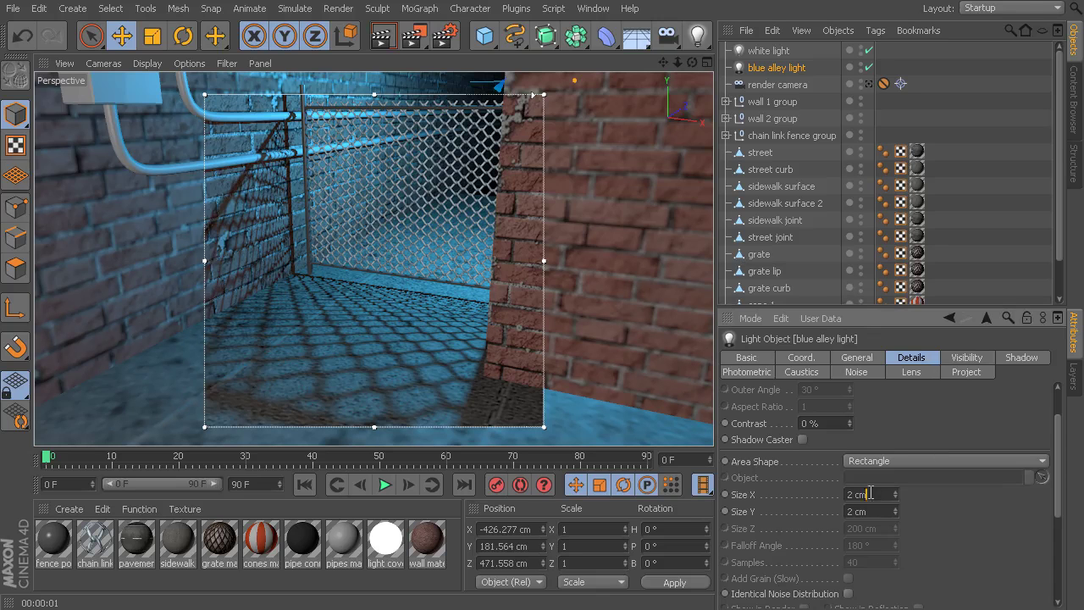
{"action": "left_click", "coordinate": [876, 512]}
{"action": "key", "text": "Return"}
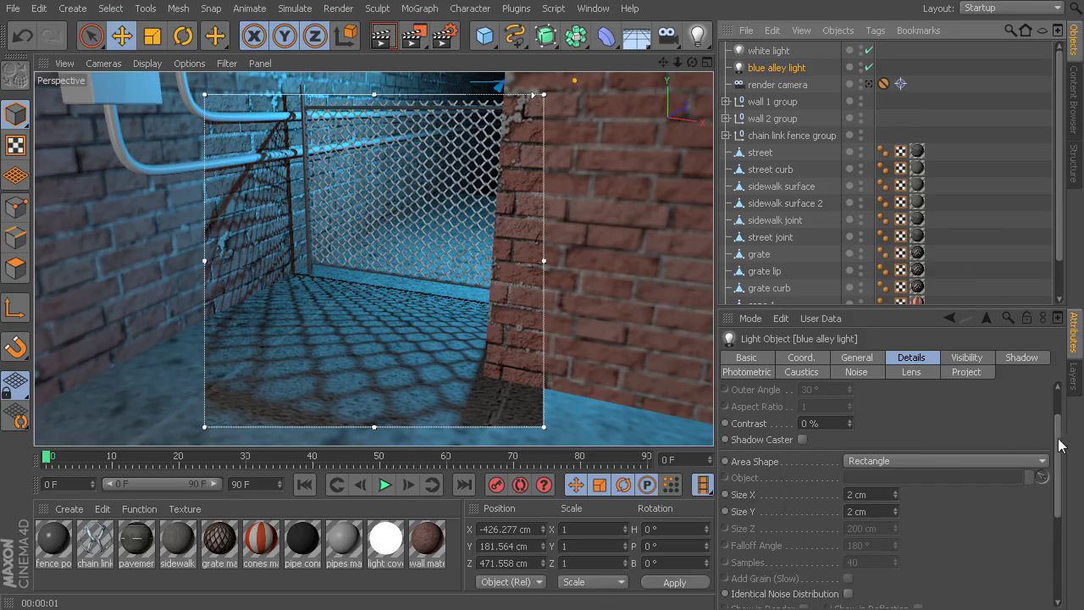
{"action": "scroll", "coordinate": [1059, 441], "scroll_direction": "up", "scroll_amount": 2}
{"action": "left_click", "coordinate": [1023, 357]}
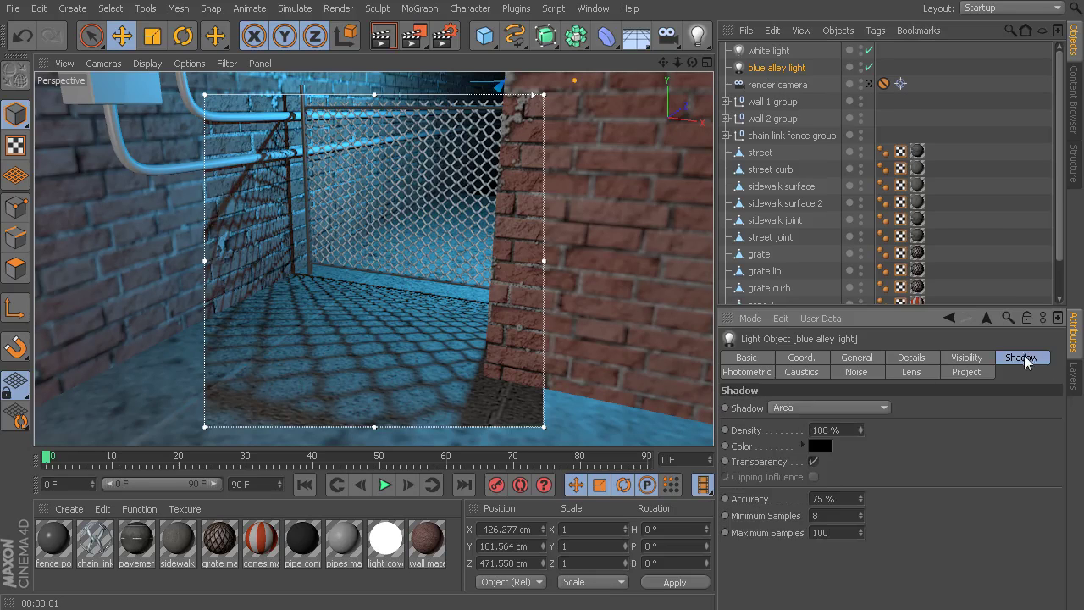
{"action": "left_click", "coordinate": [770, 405]}
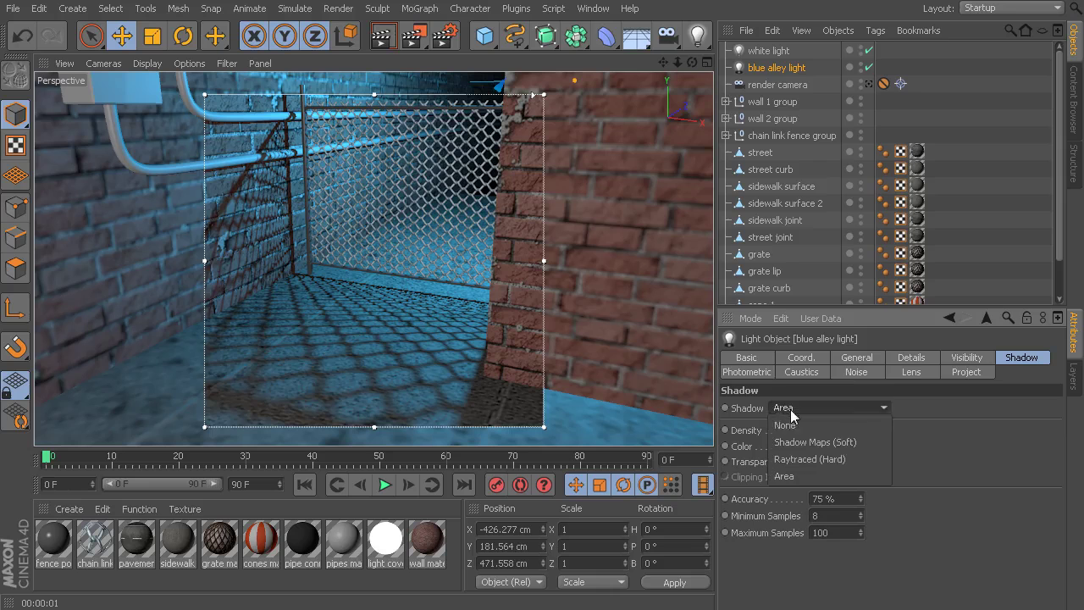
{"action": "left_click", "coordinate": [847, 443]}
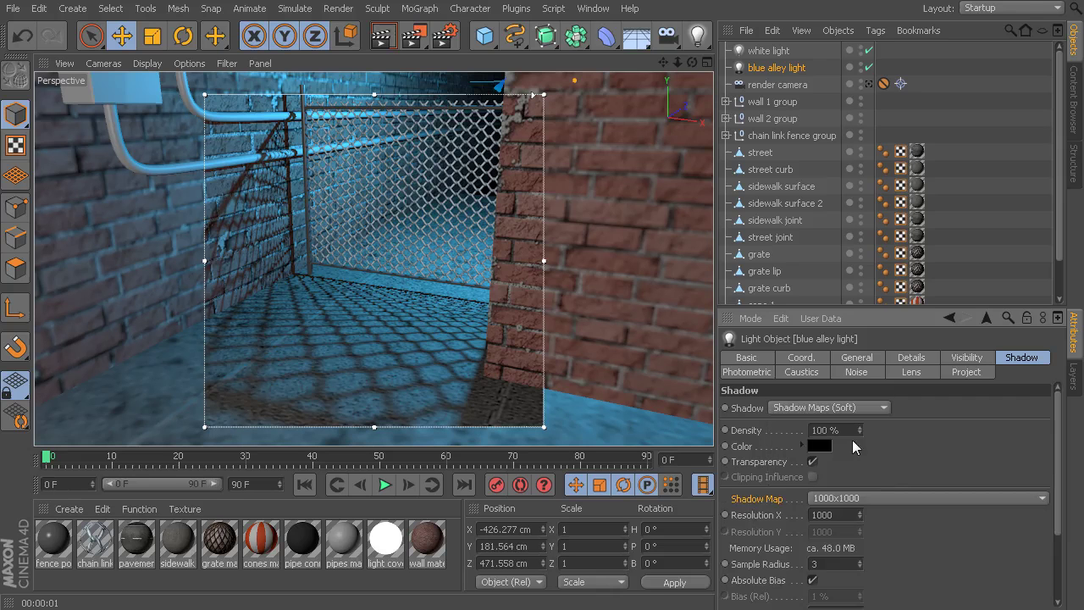
{"action": "left_click", "coordinate": [810, 408]}
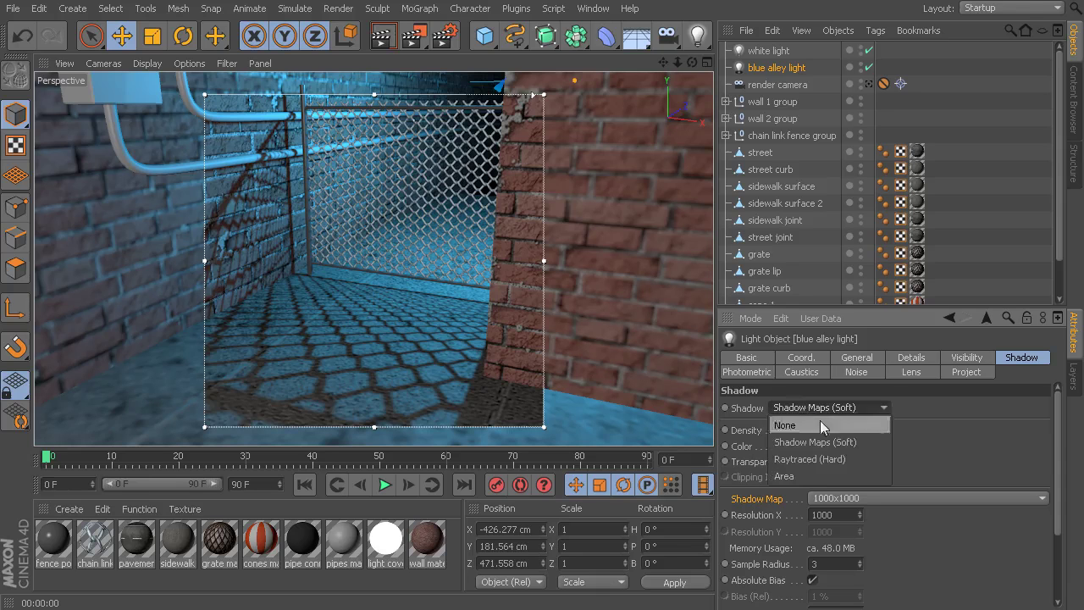
{"action": "left_click", "coordinate": [817, 473]}
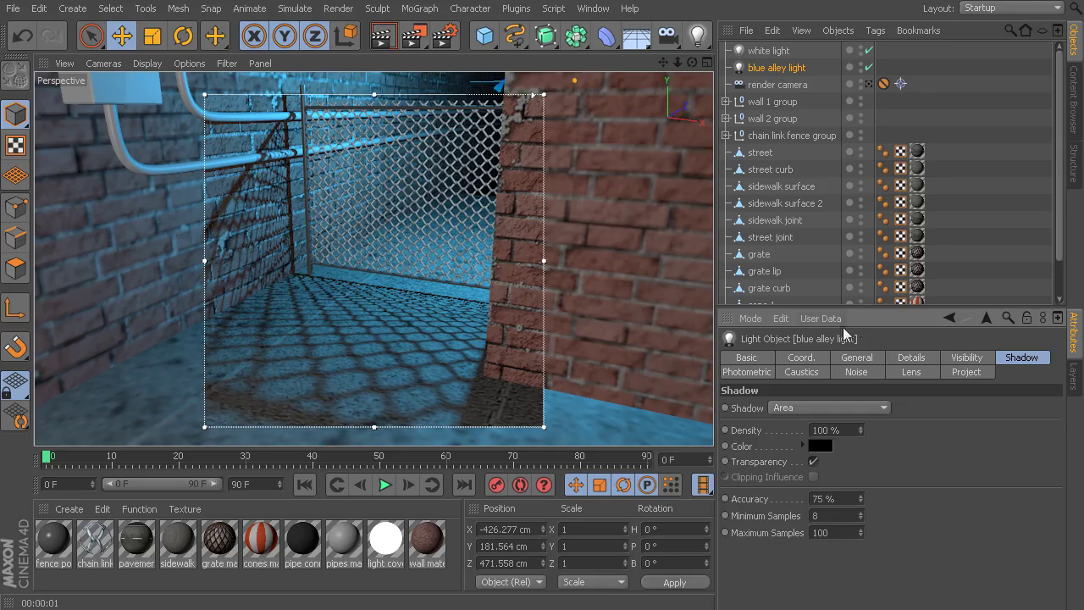
- Show the light's Details tab with its 2 by 2 cm Rectangle area shape
{"action": "left_click", "coordinate": [914, 358]}
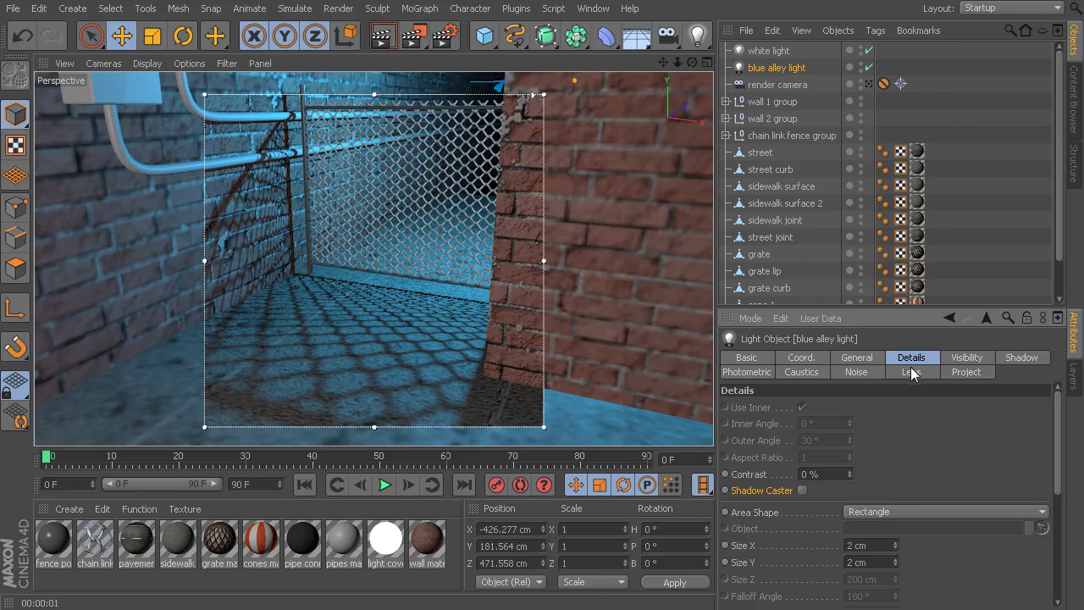
- Enable Shadow Caster on the blue alley light, then view its General colour settings
{"action": "left_click", "coordinate": [1029, 357]}
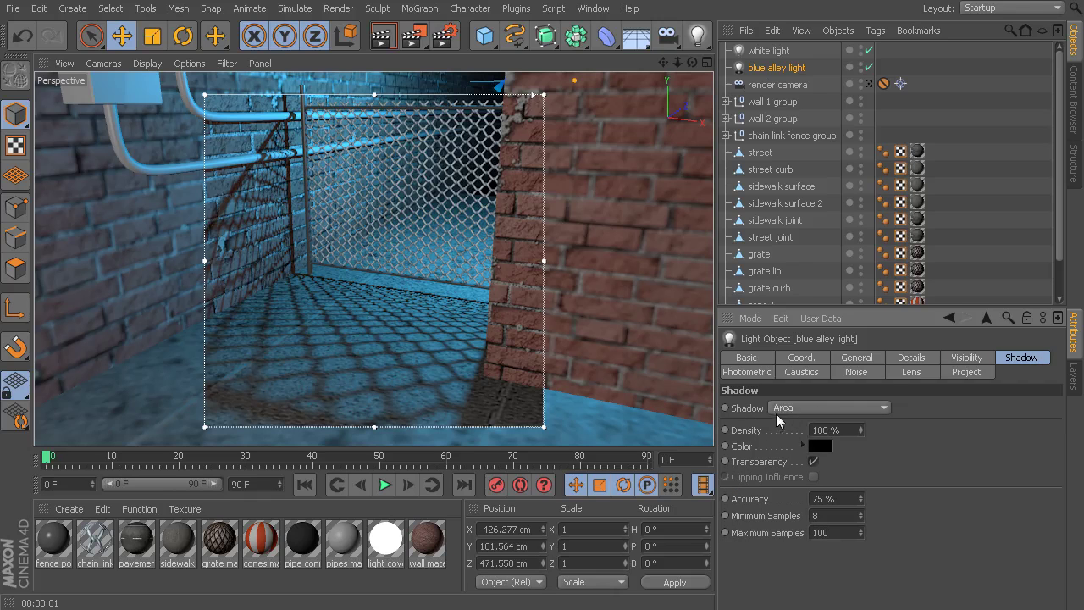
{"action": "left_click", "coordinate": [913, 357]}
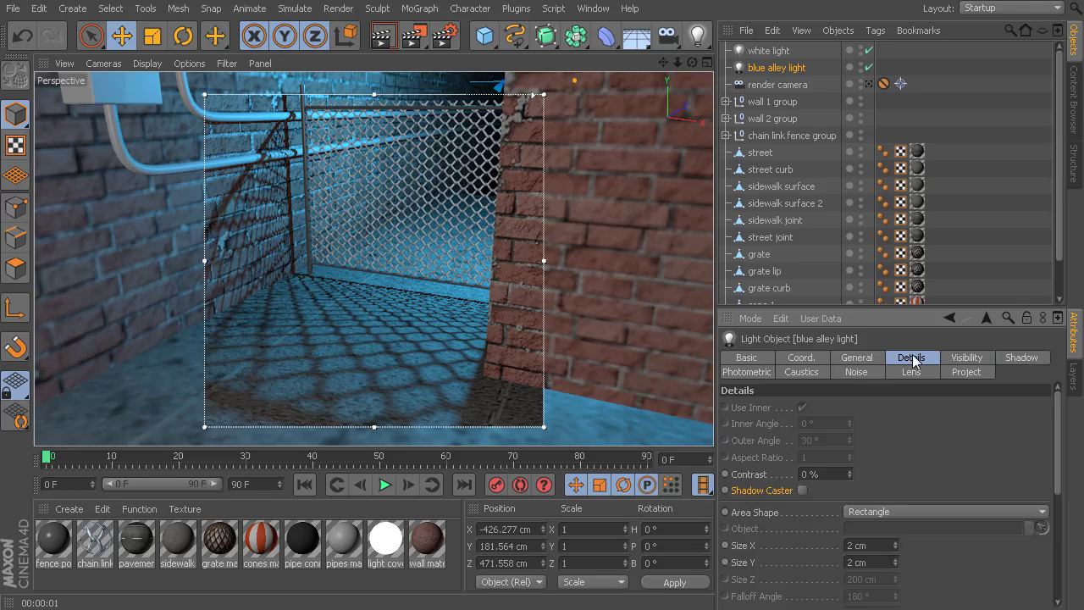
{"action": "left_click", "coordinate": [802, 490]}
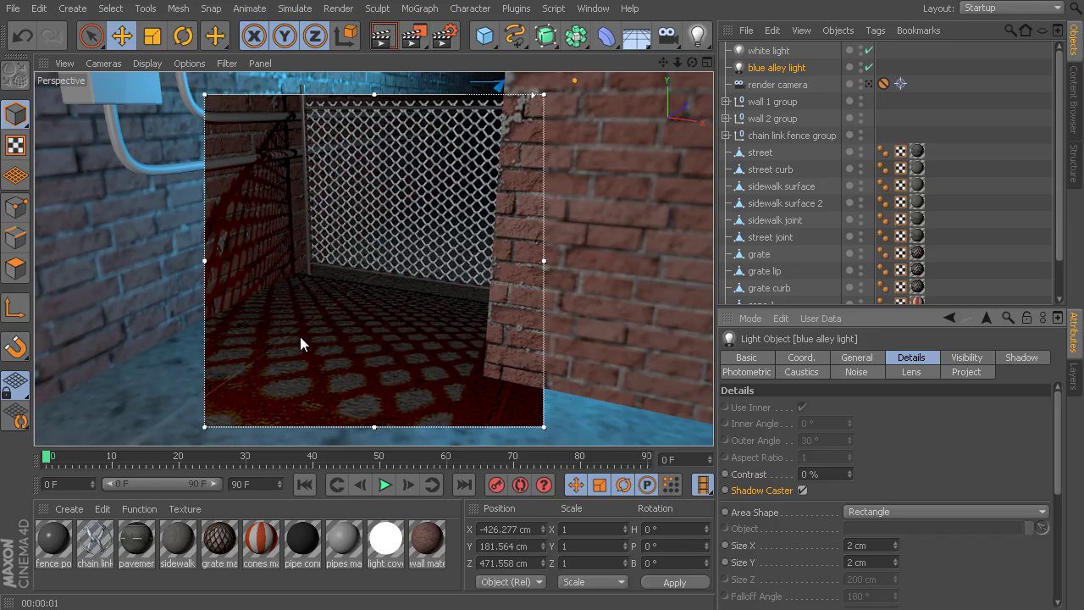
{"action": "left_click", "coordinate": [808, 362]}
{"action": "left_click", "coordinate": [851, 362]}
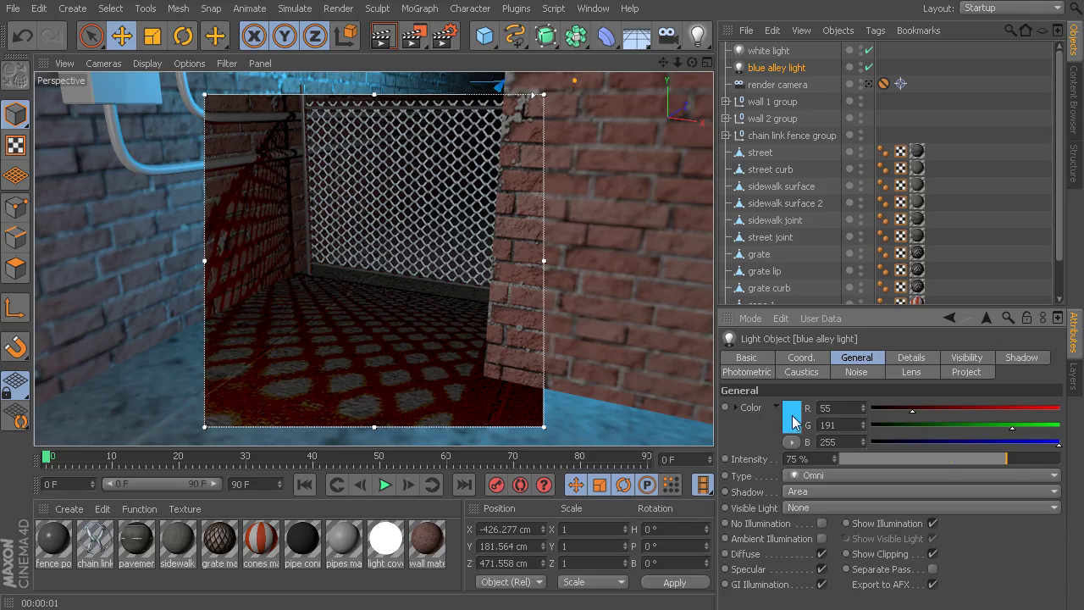
- Change the light's colour from blue to white (R255 G255 B255) in the Color Picker
{"action": "left_click", "coordinate": [912, 359]}
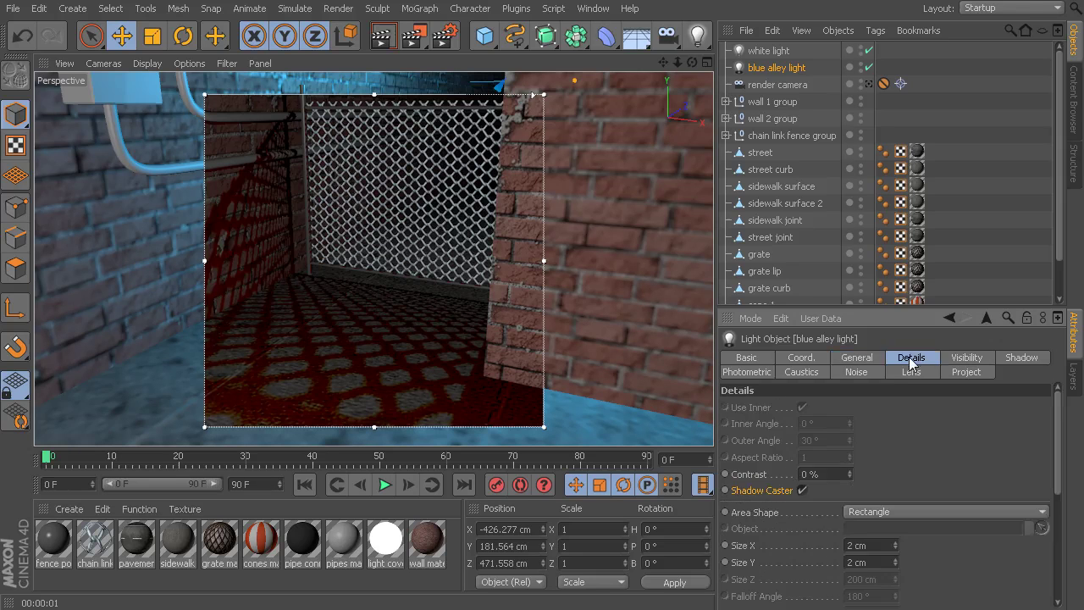
{"action": "left_click", "coordinate": [821, 360]}
{"action": "left_click", "coordinate": [856, 364]}
{"action": "left_click", "coordinate": [793, 421]}
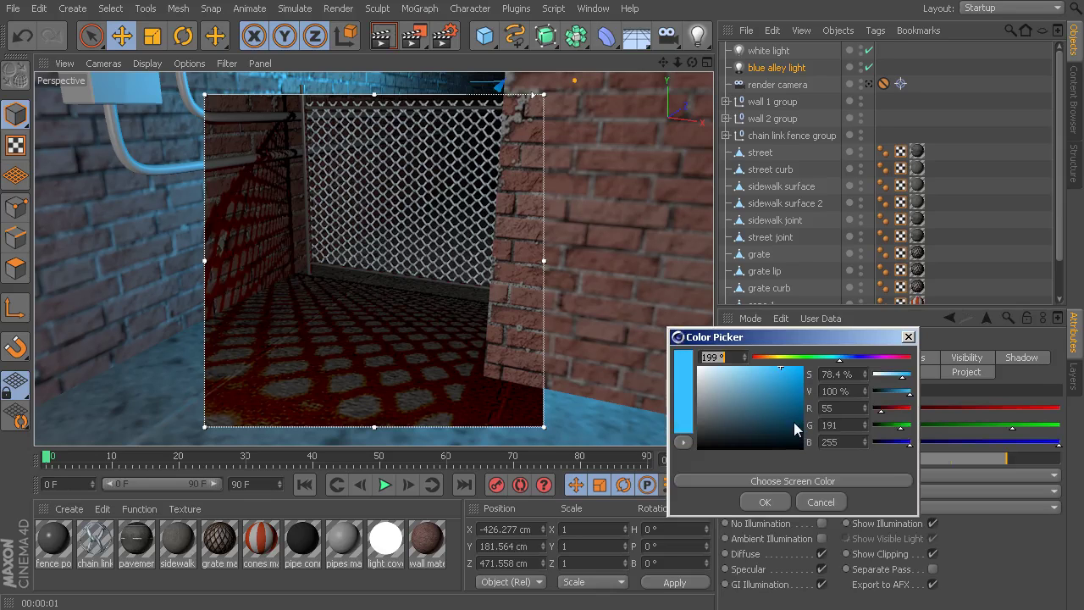
{"action": "left_click", "coordinate": [698, 370]}
{"action": "left_click", "coordinate": [765, 501]}
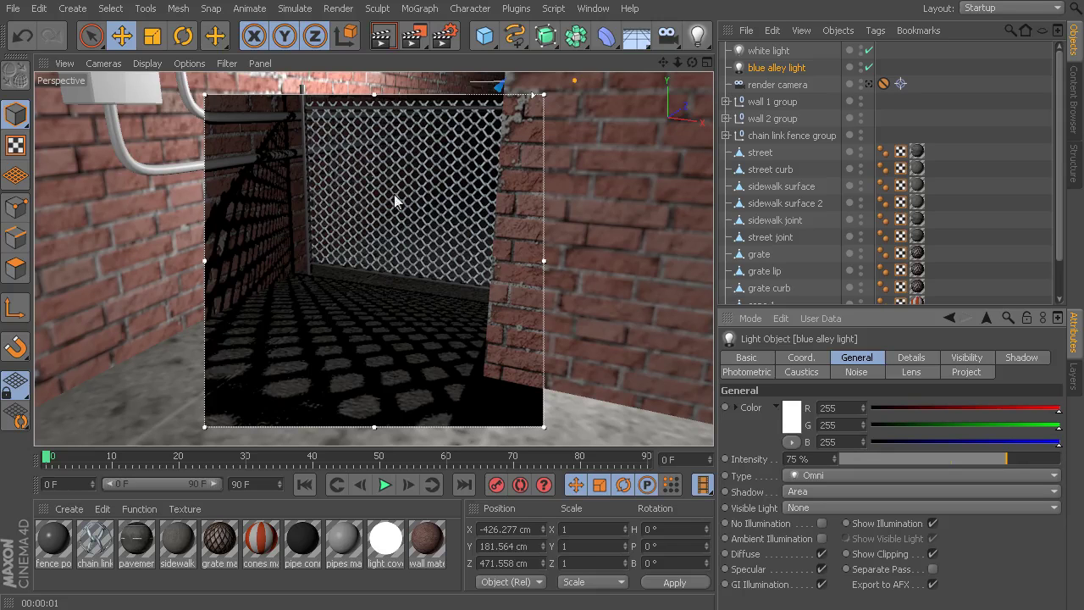
{"action": "left_click", "coordinate": [912, 357]}
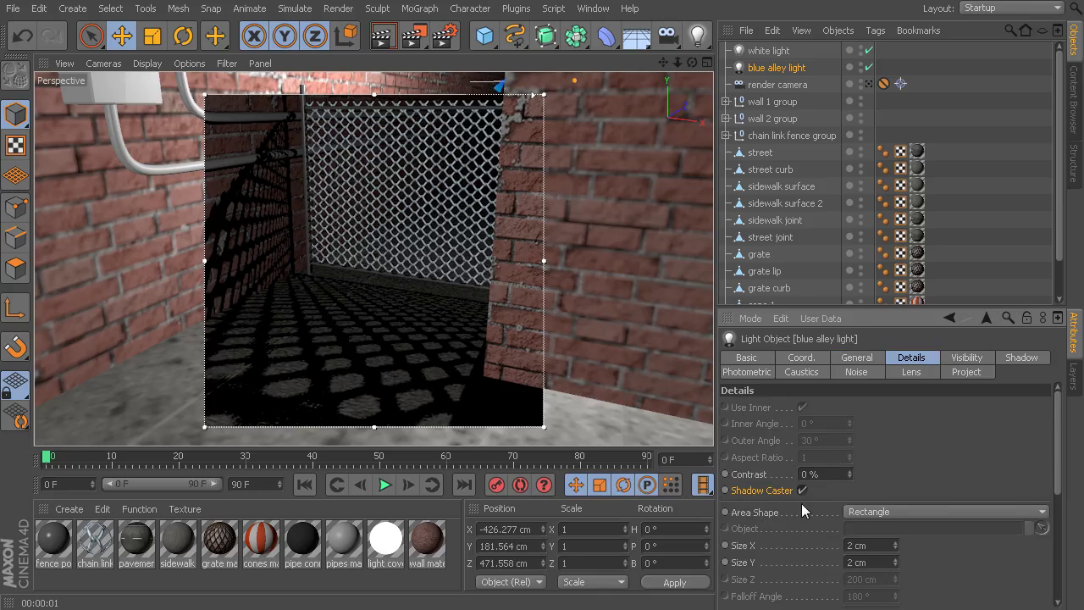